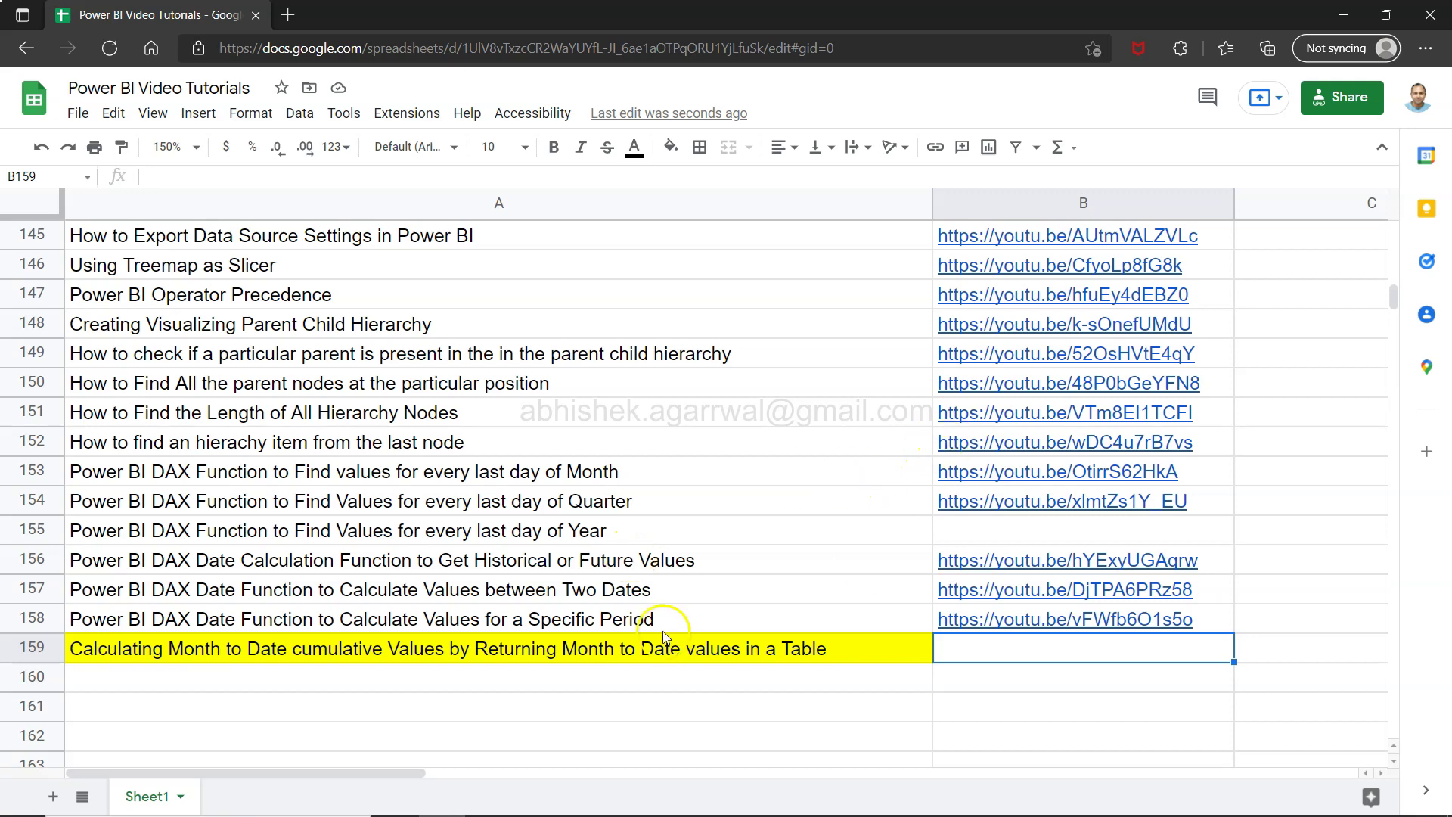
Check the month-to-date cumulative values tutorial title in cell A159, then switch to Power BI Desktop.
click(513, 652)
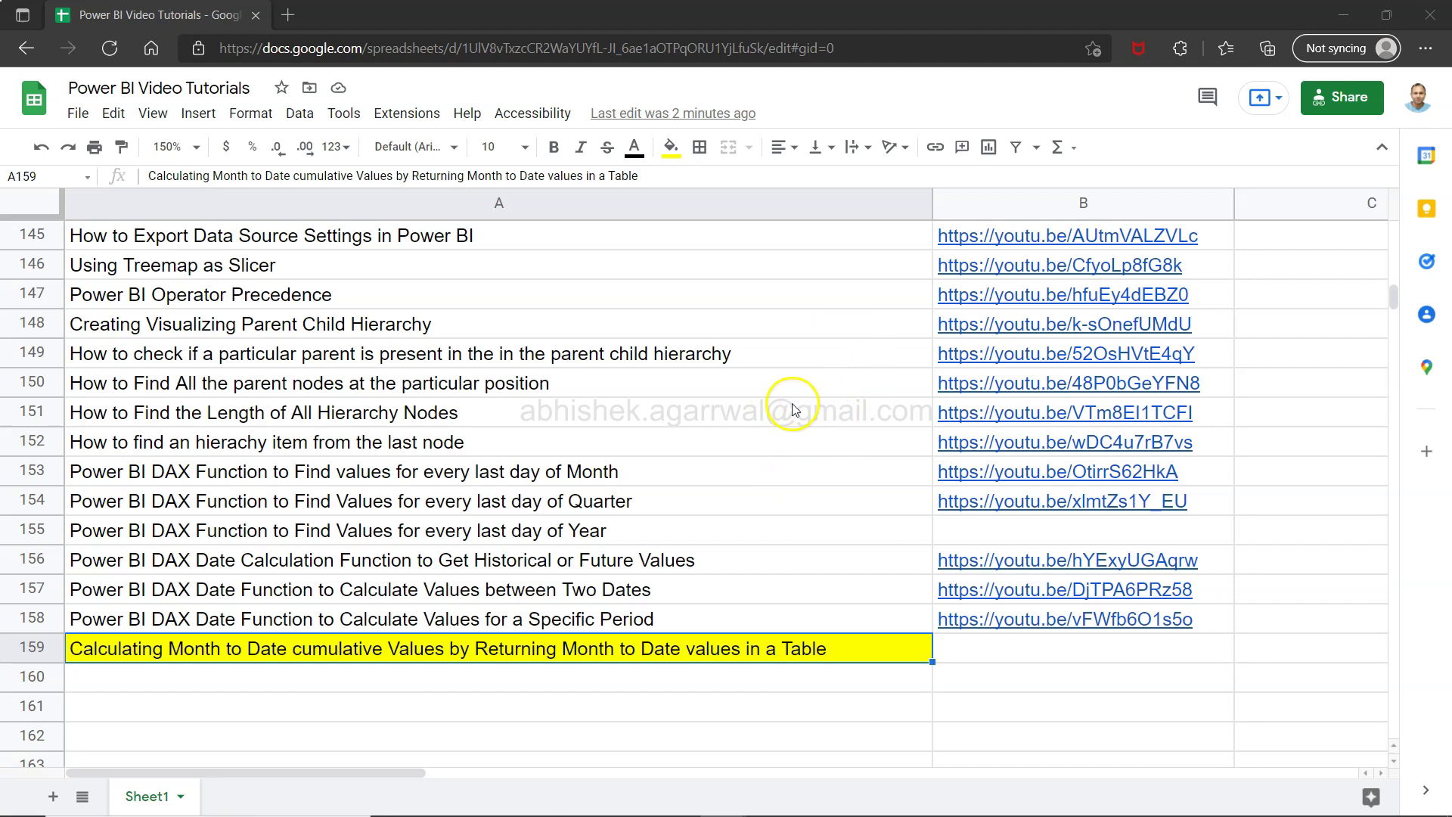
click(852, 47)
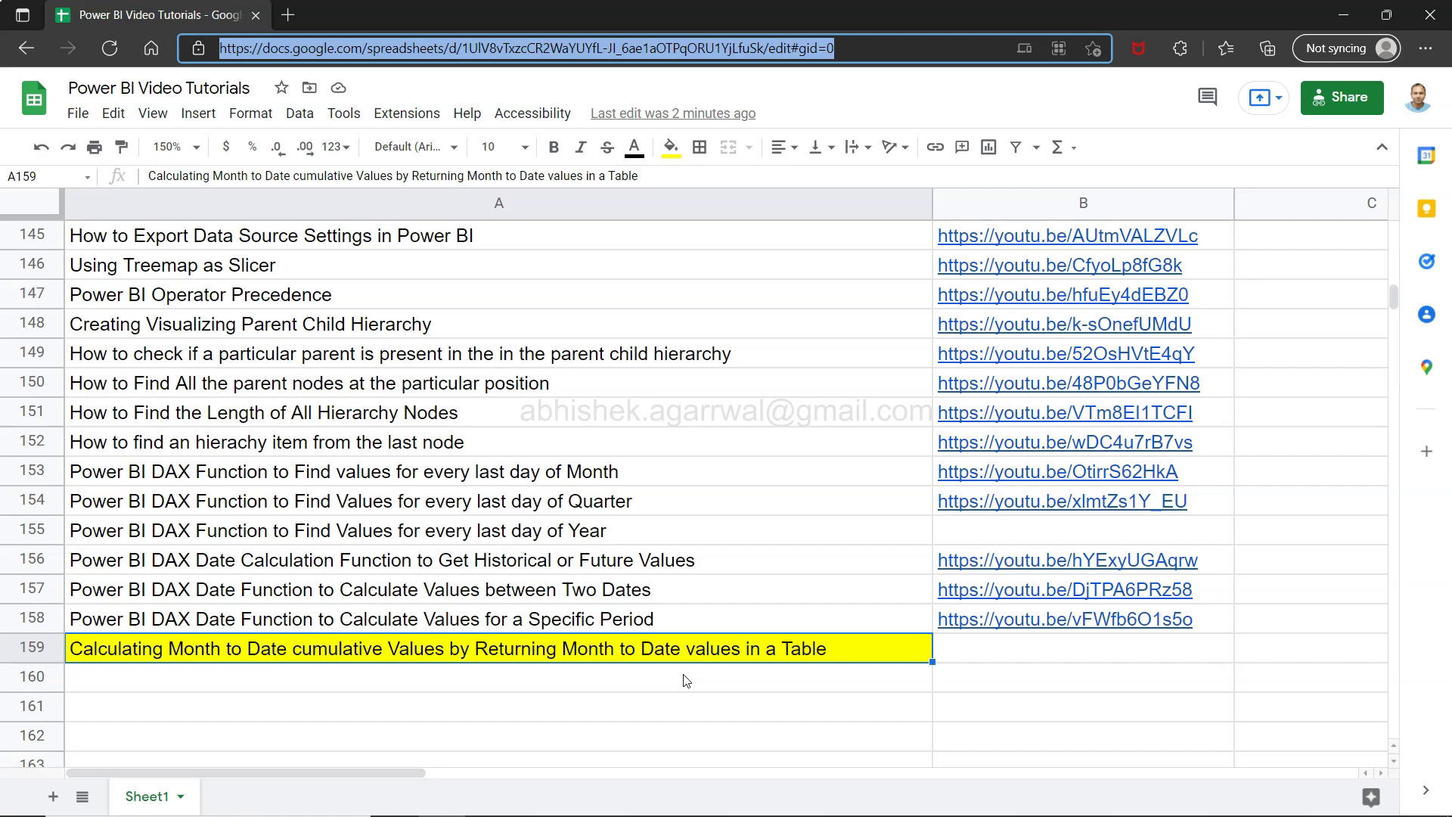
key(alt+Tab)
key(alt+Tab)
key(alt+Tab)
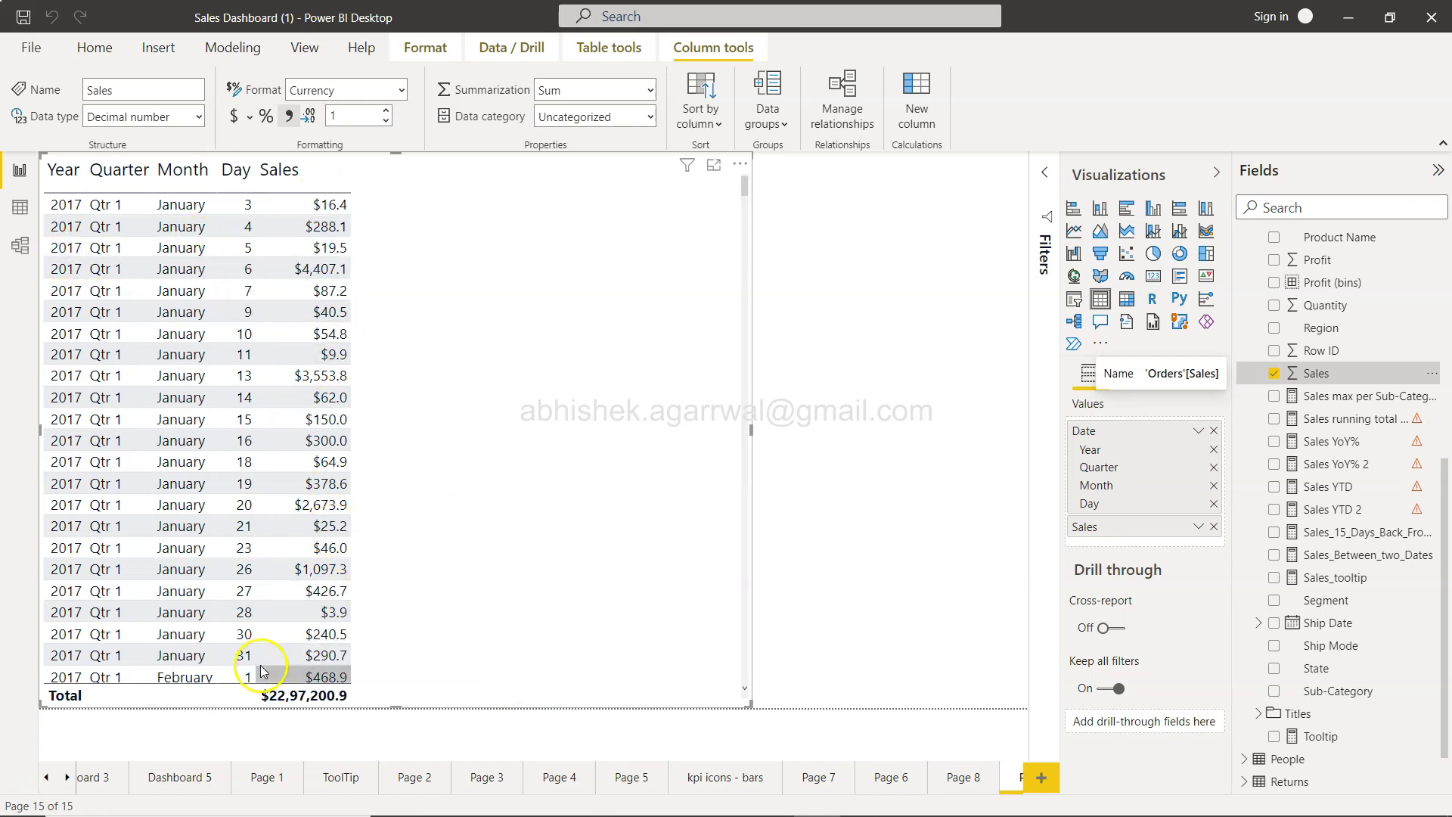
scroll(248, 663, down, 1)
scroll(247, 664, down, 1)
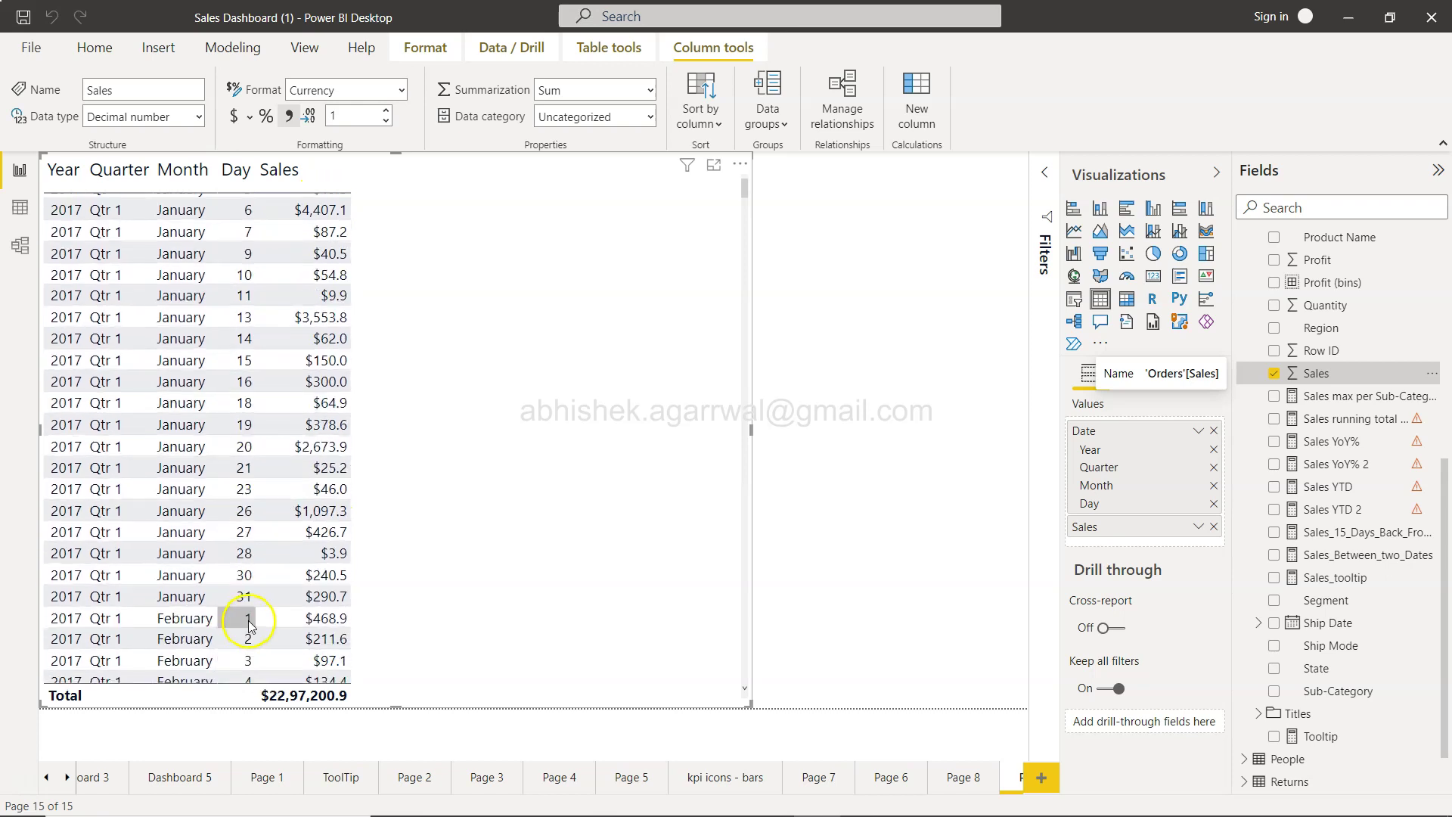
scroll(237, 621, down, 1)
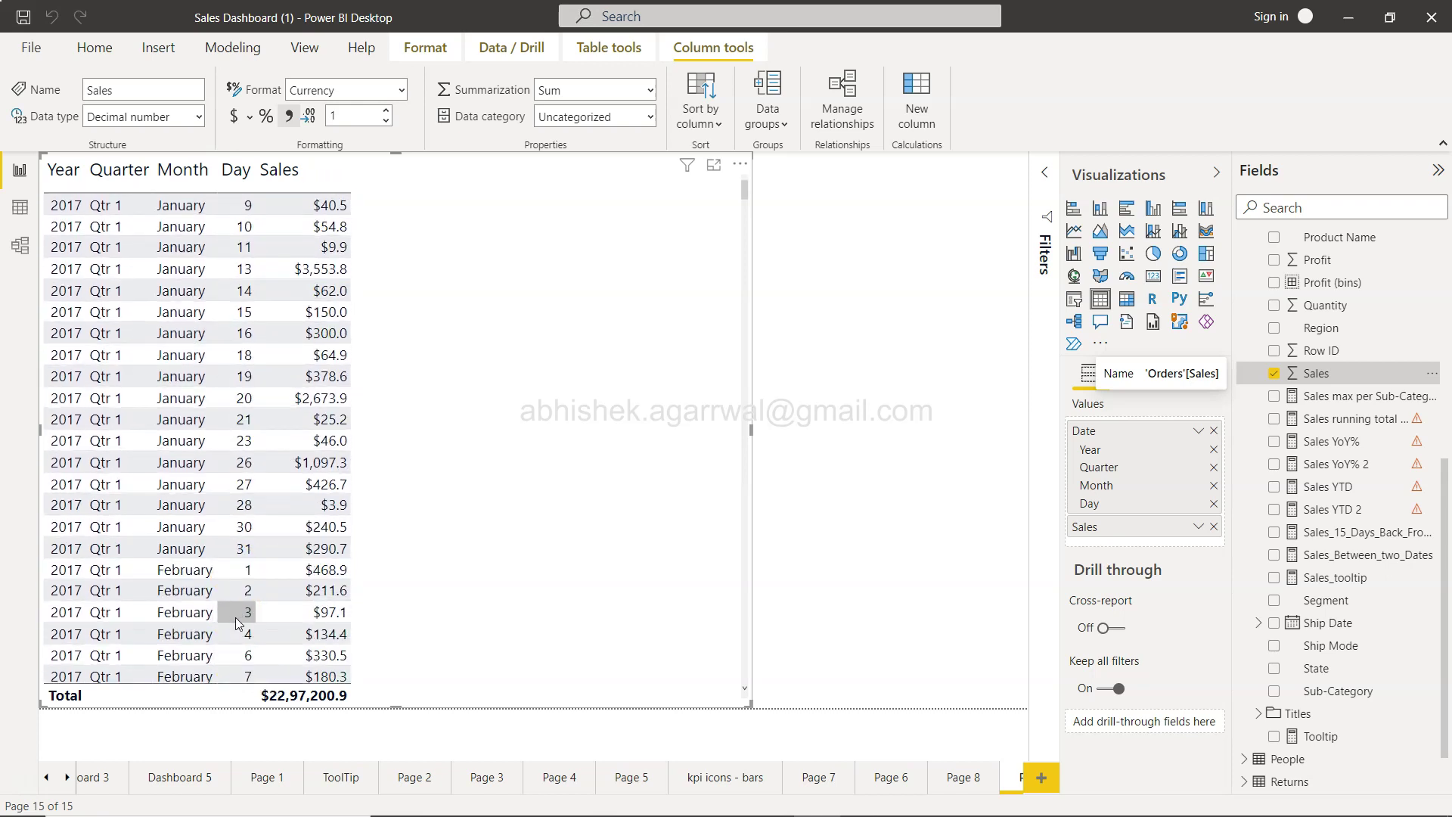
scroll(333, 295, up, 2)
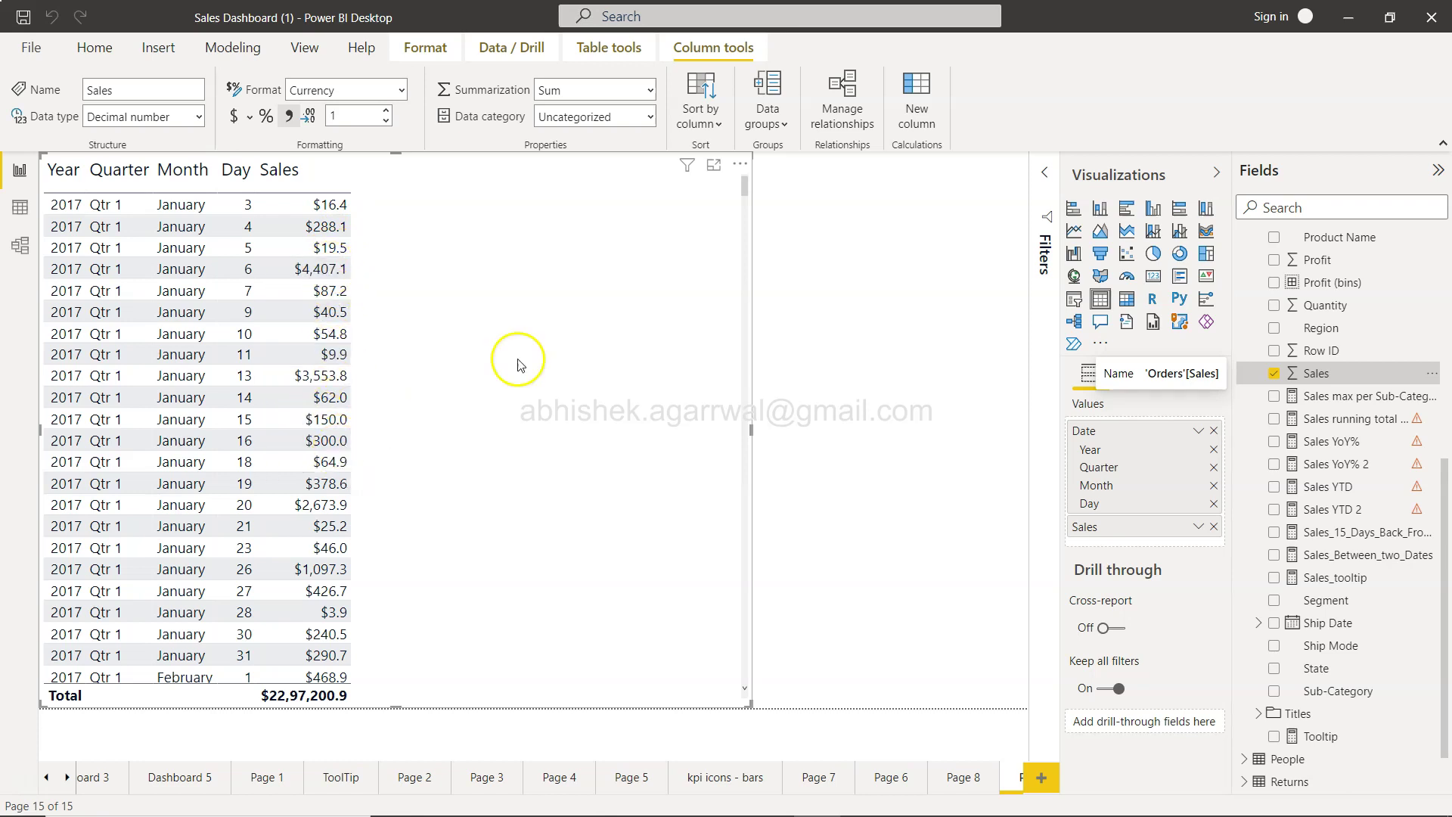
scroll(1263, 368, up, 6)
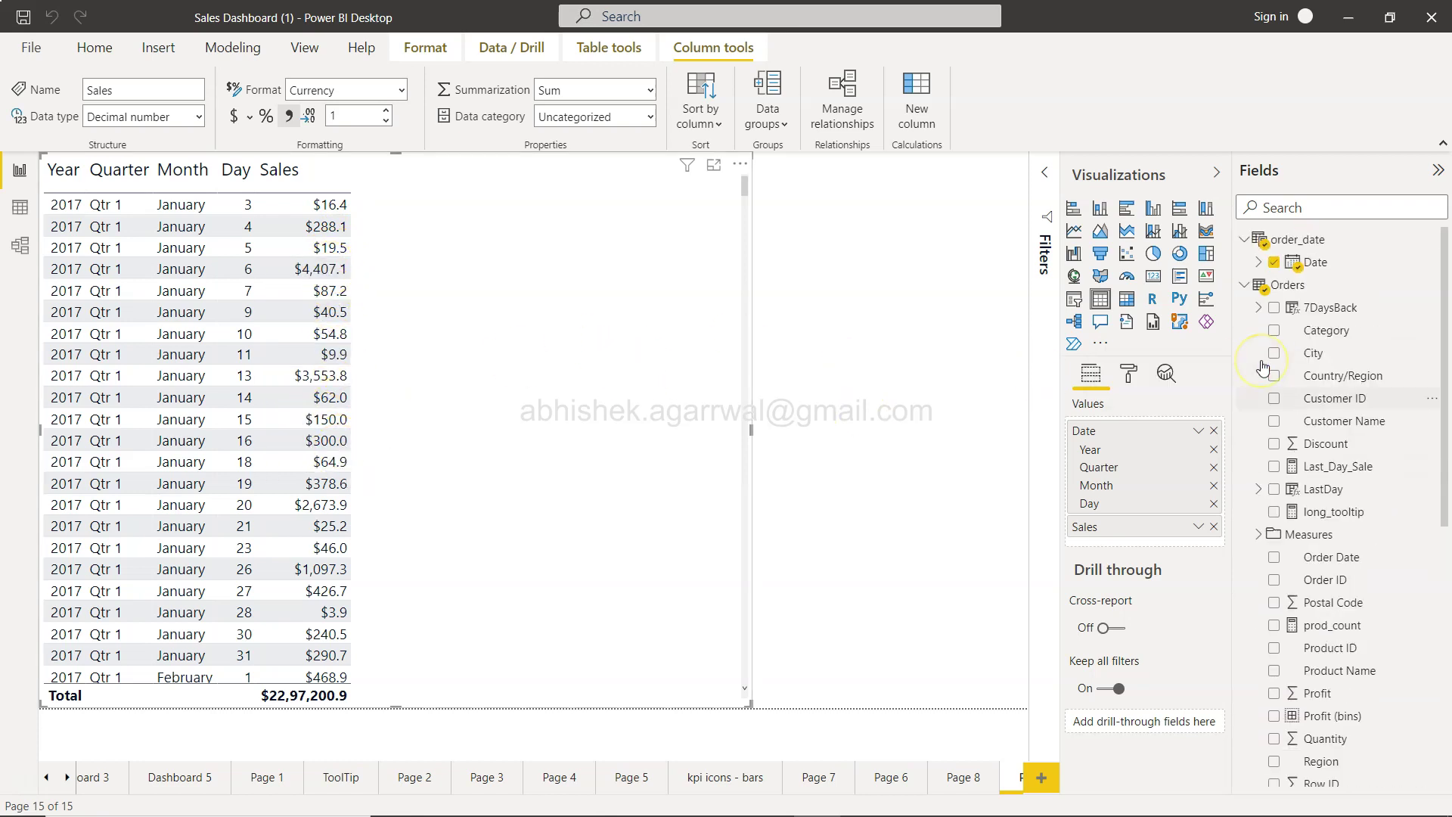
Inspect the order_date calendar table in Data view, then view its one-to-many link to Orders.
click(1321, 263)
click(103, 259)
click(21, 207)
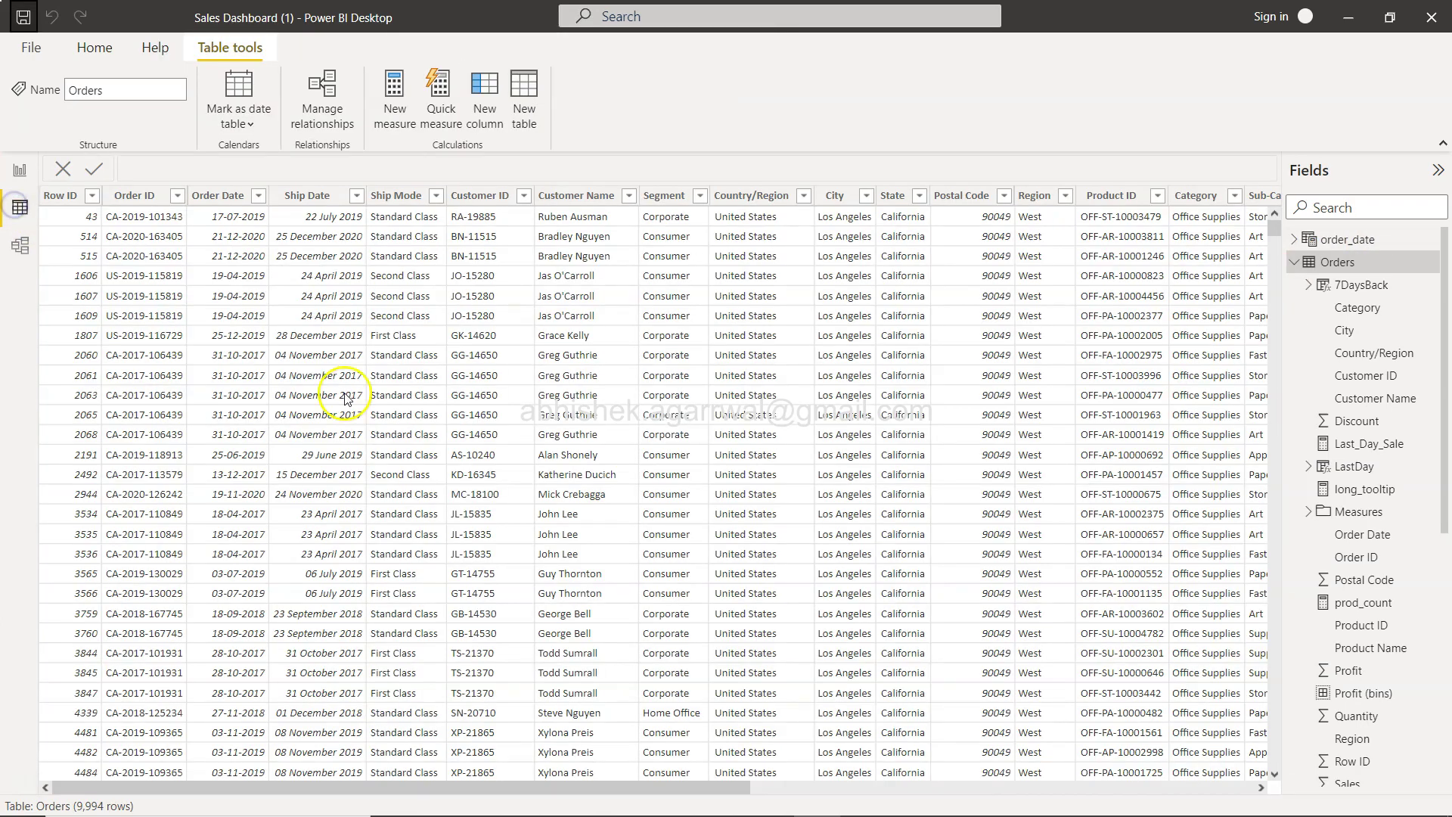
click(1295, 261)
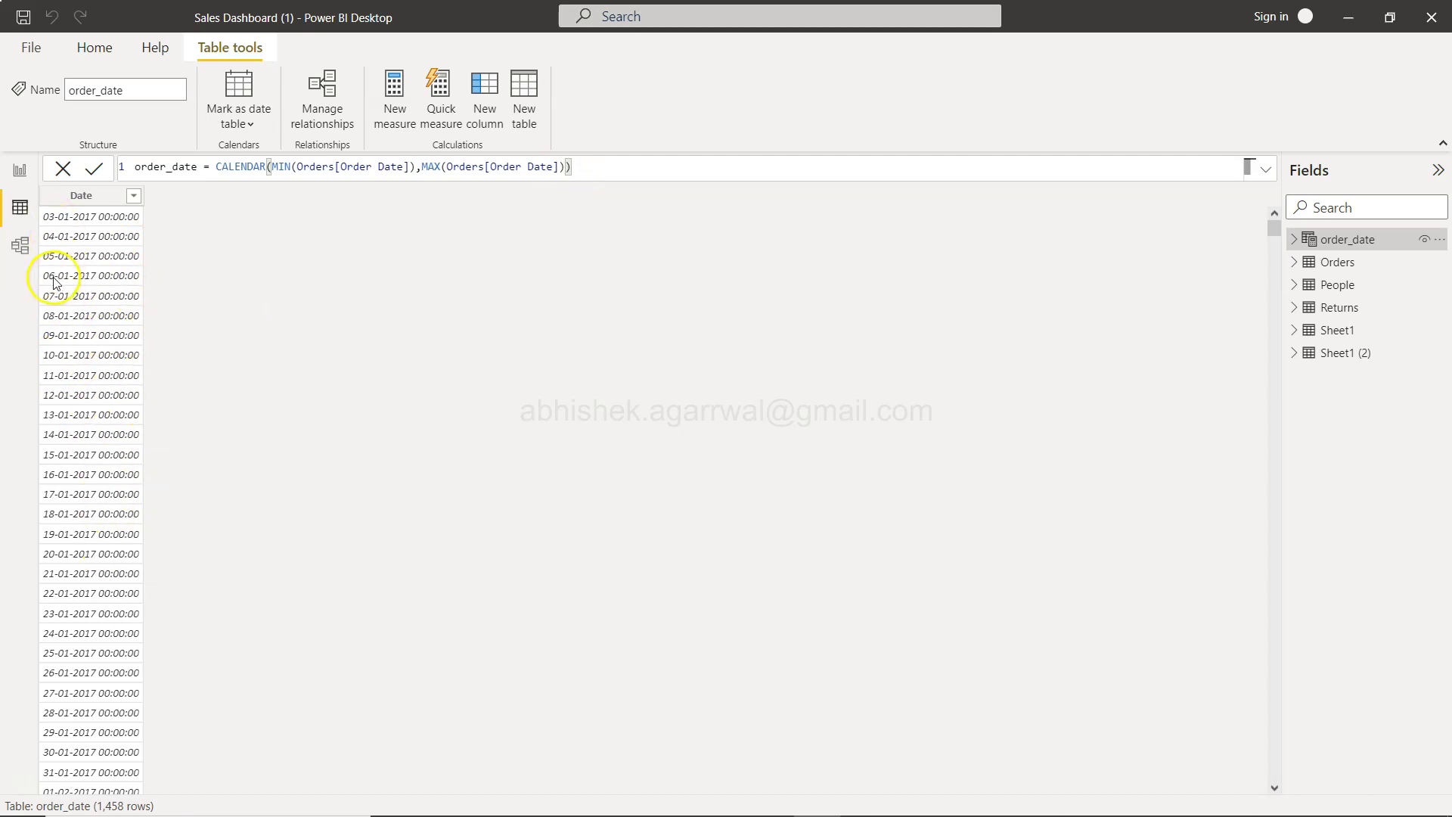
click(21, 246)
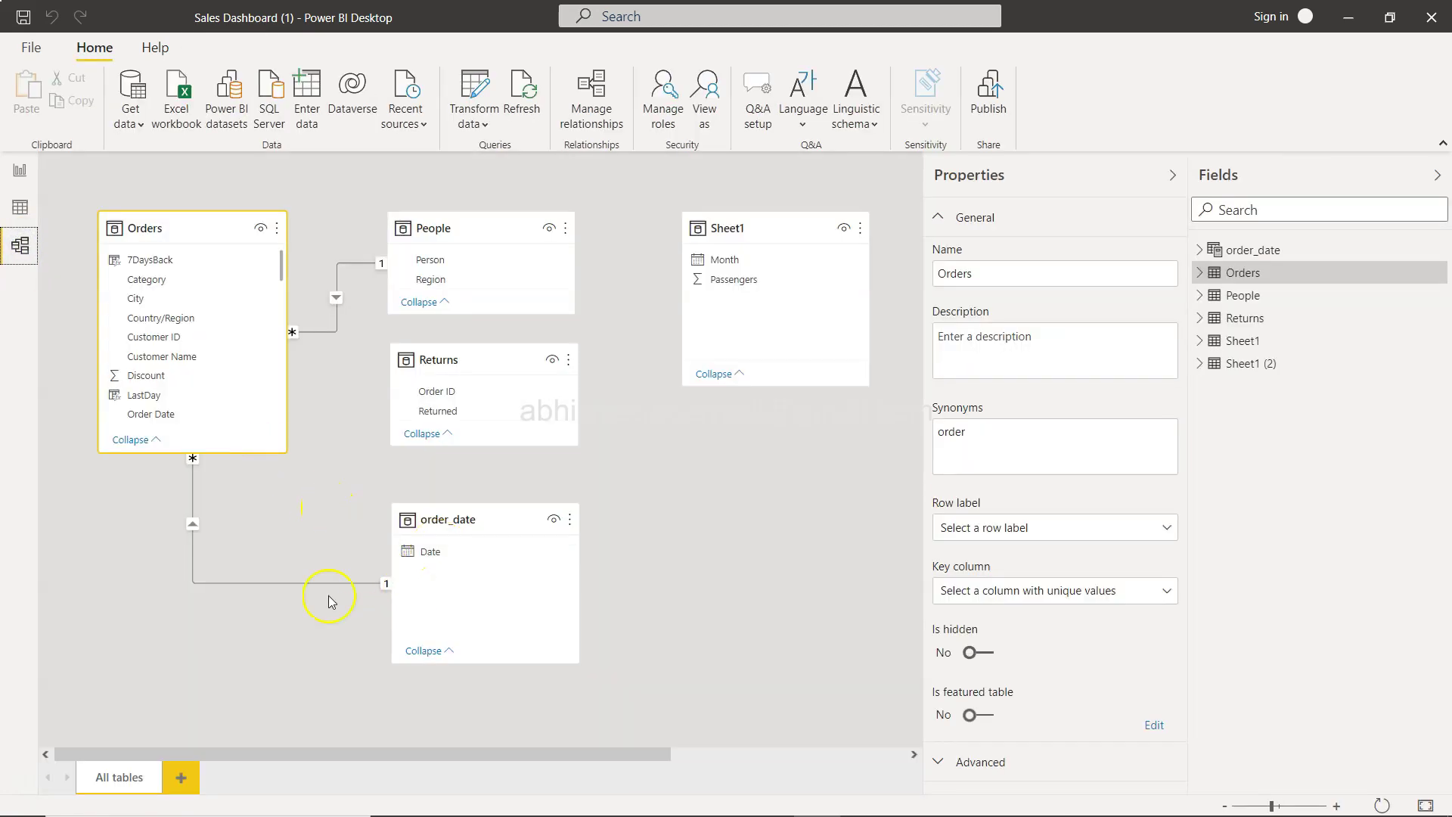
scroll(219, 382, down, 2)
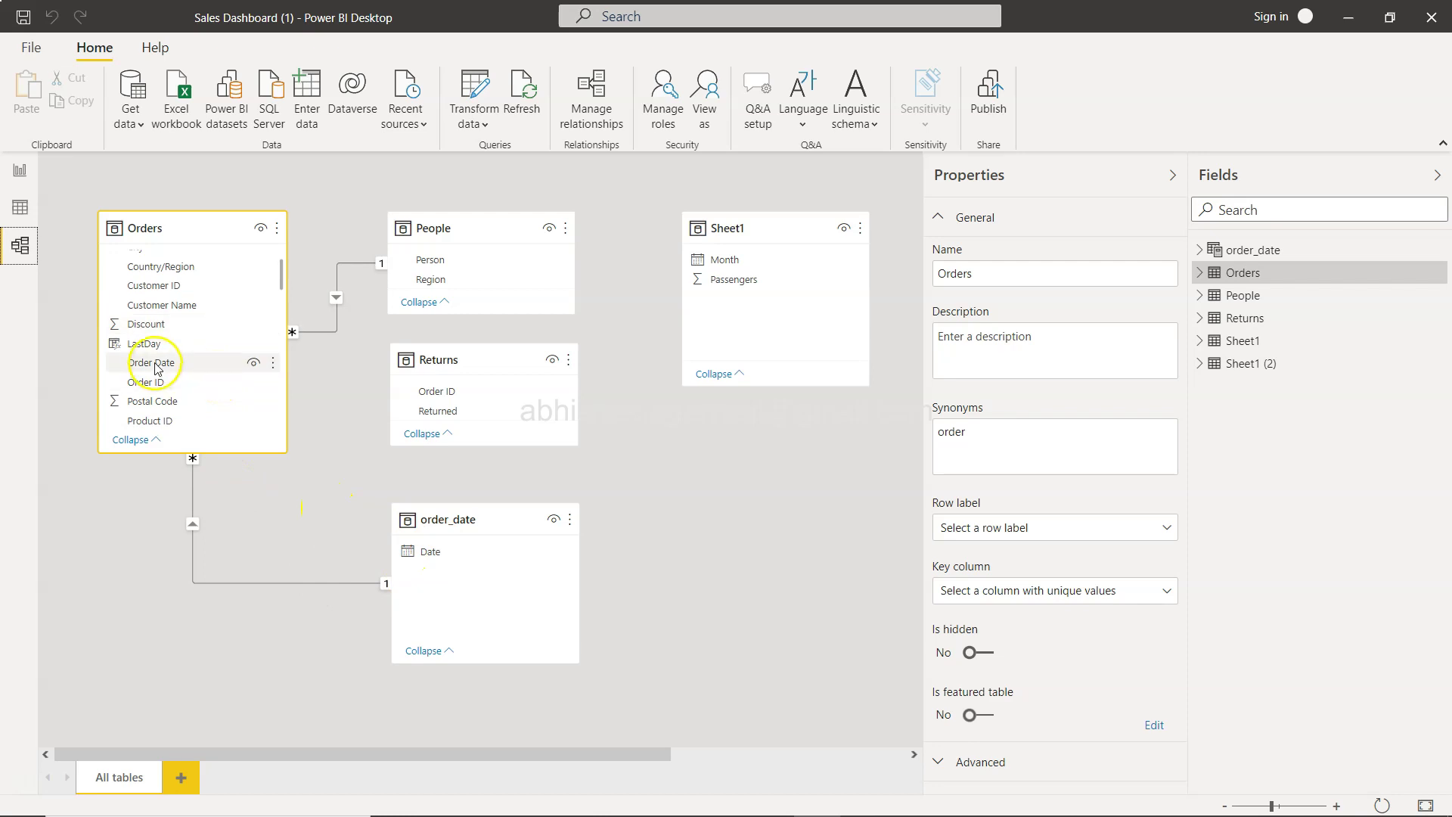
Start a new measure named SalesMTD on the report page.
click(21, 170)
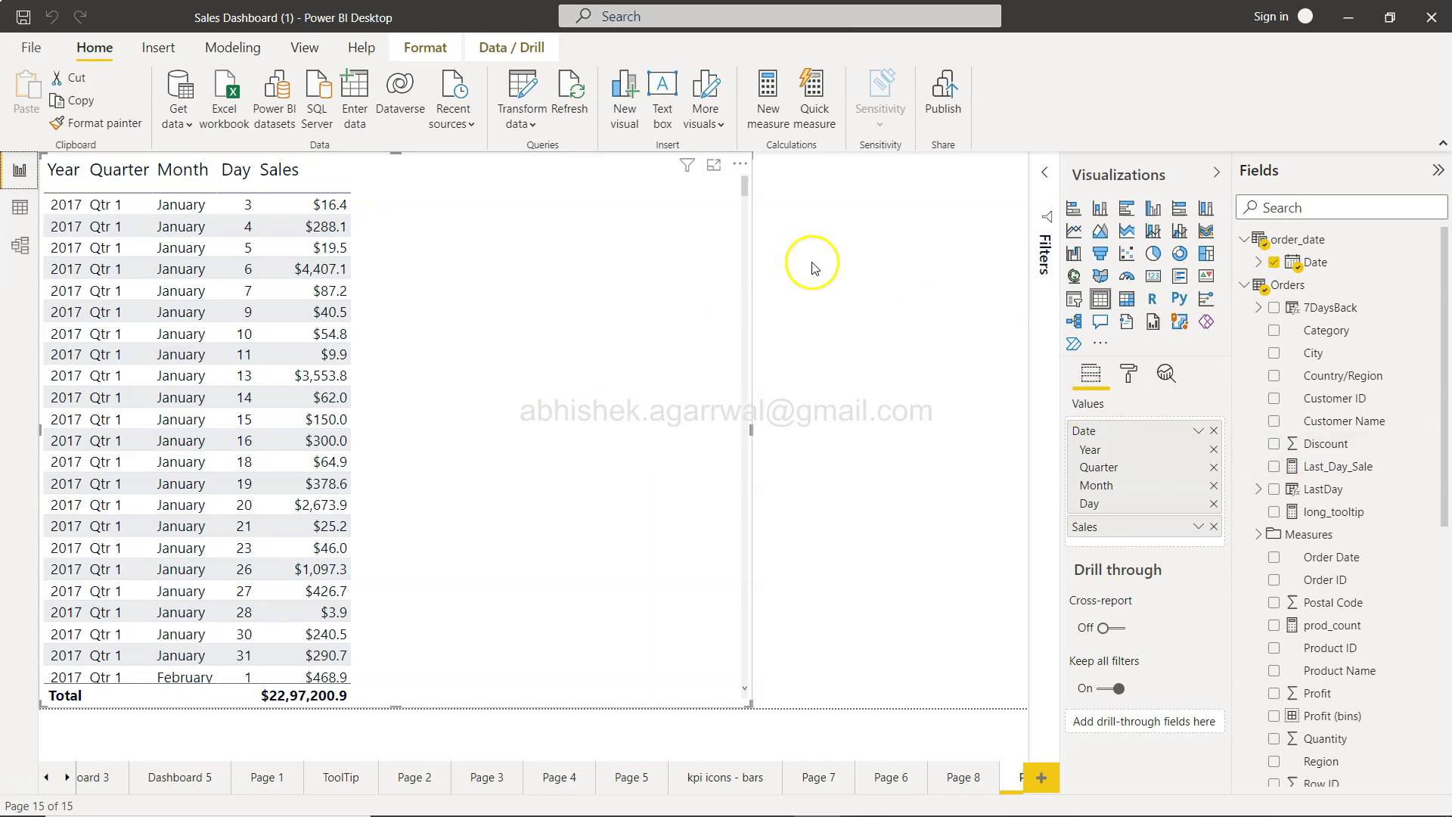
click(764, 106)
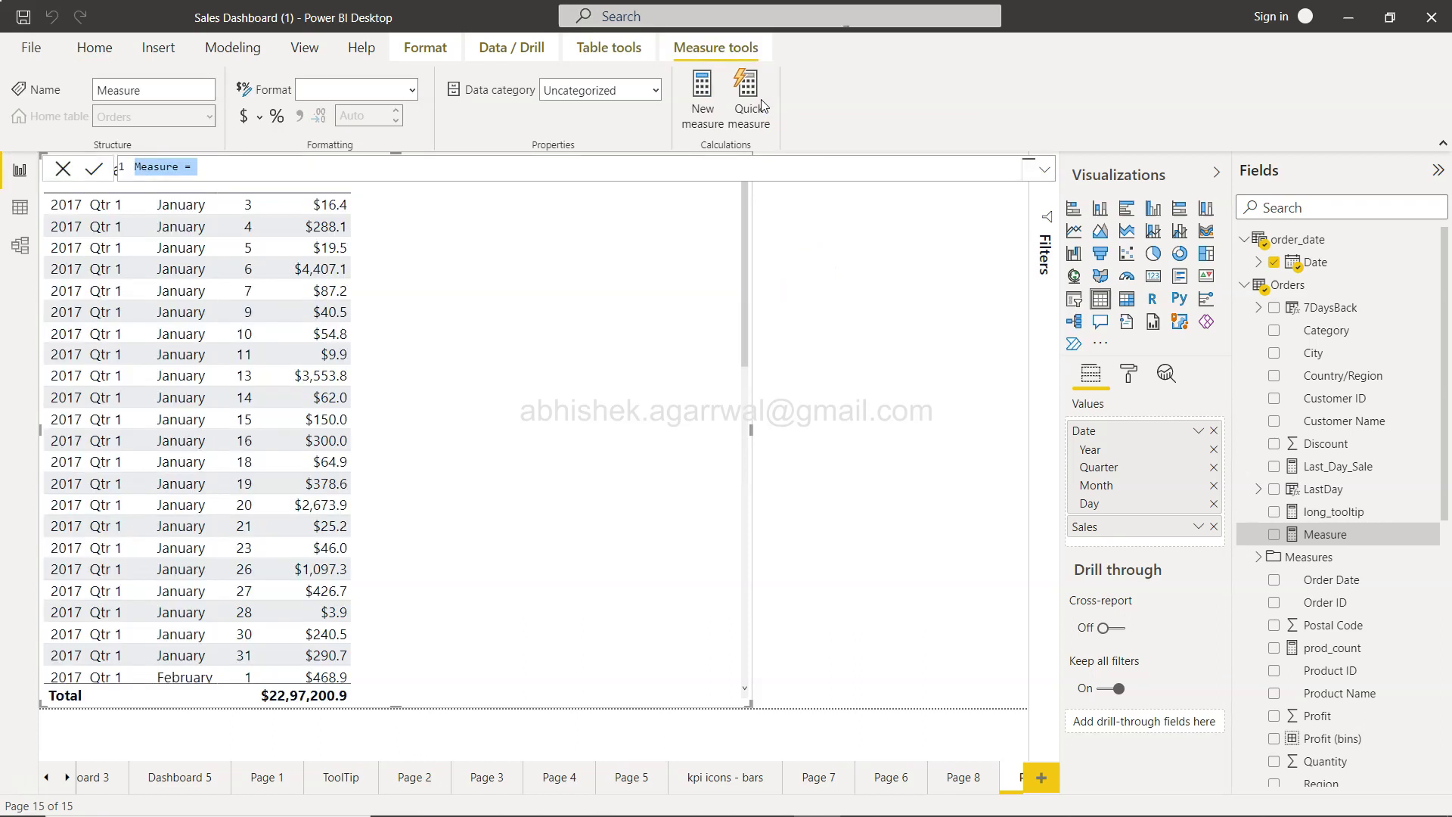
text(SALES)
key(BackSpace)
key(BackSpace)
key(BackSpace)
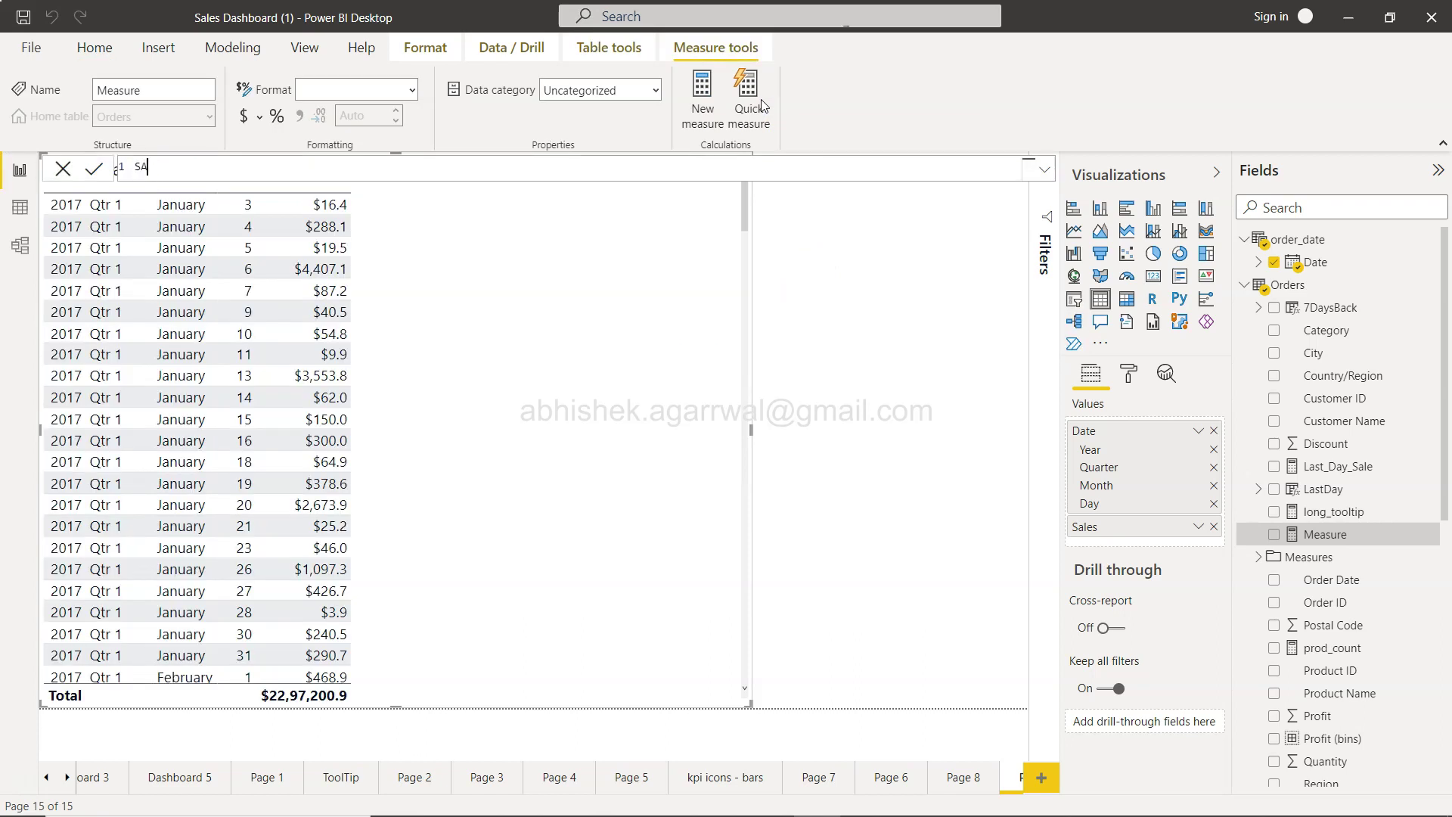
key(BackSpace)
text(ales)
key(BackSpace)
key(BackSpace)
key(BackSpace)
text(lesMTD = calcu)
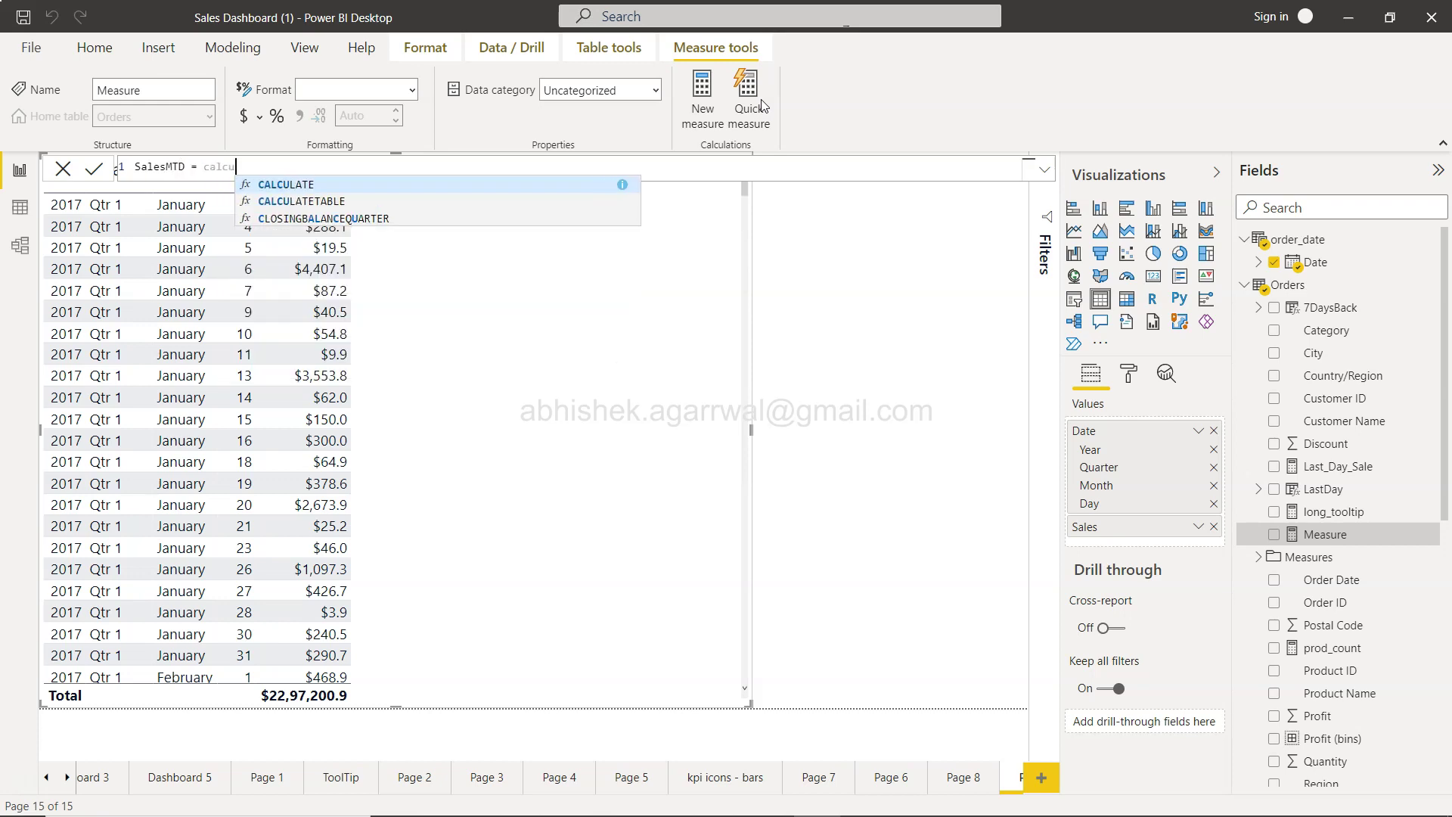
Complete the formula as CALCULATE(SUM(Orders[Sales]),DATESMTD(order_date[Date])).
key(Tab)
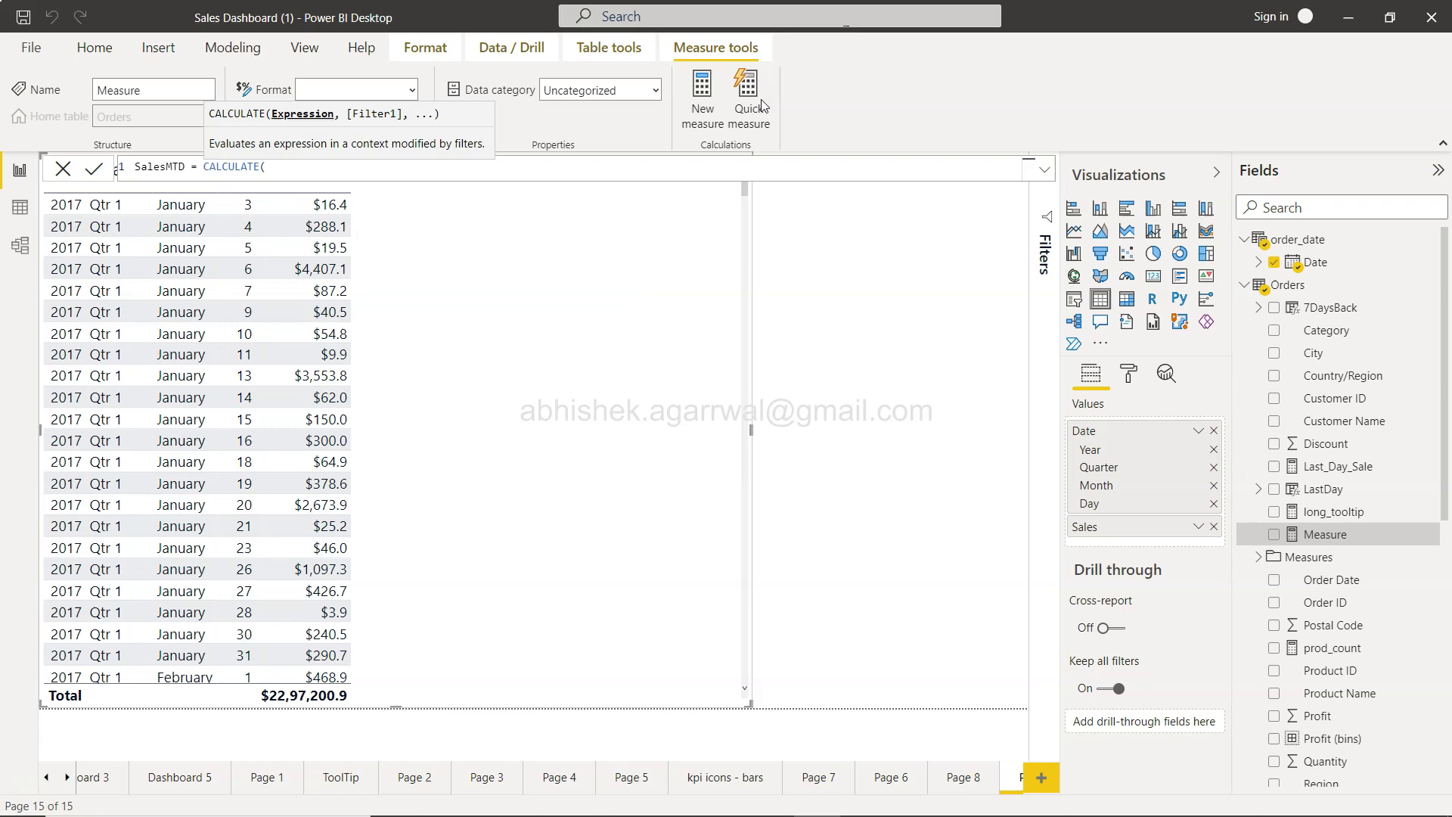
text(sum)
key(Tab)
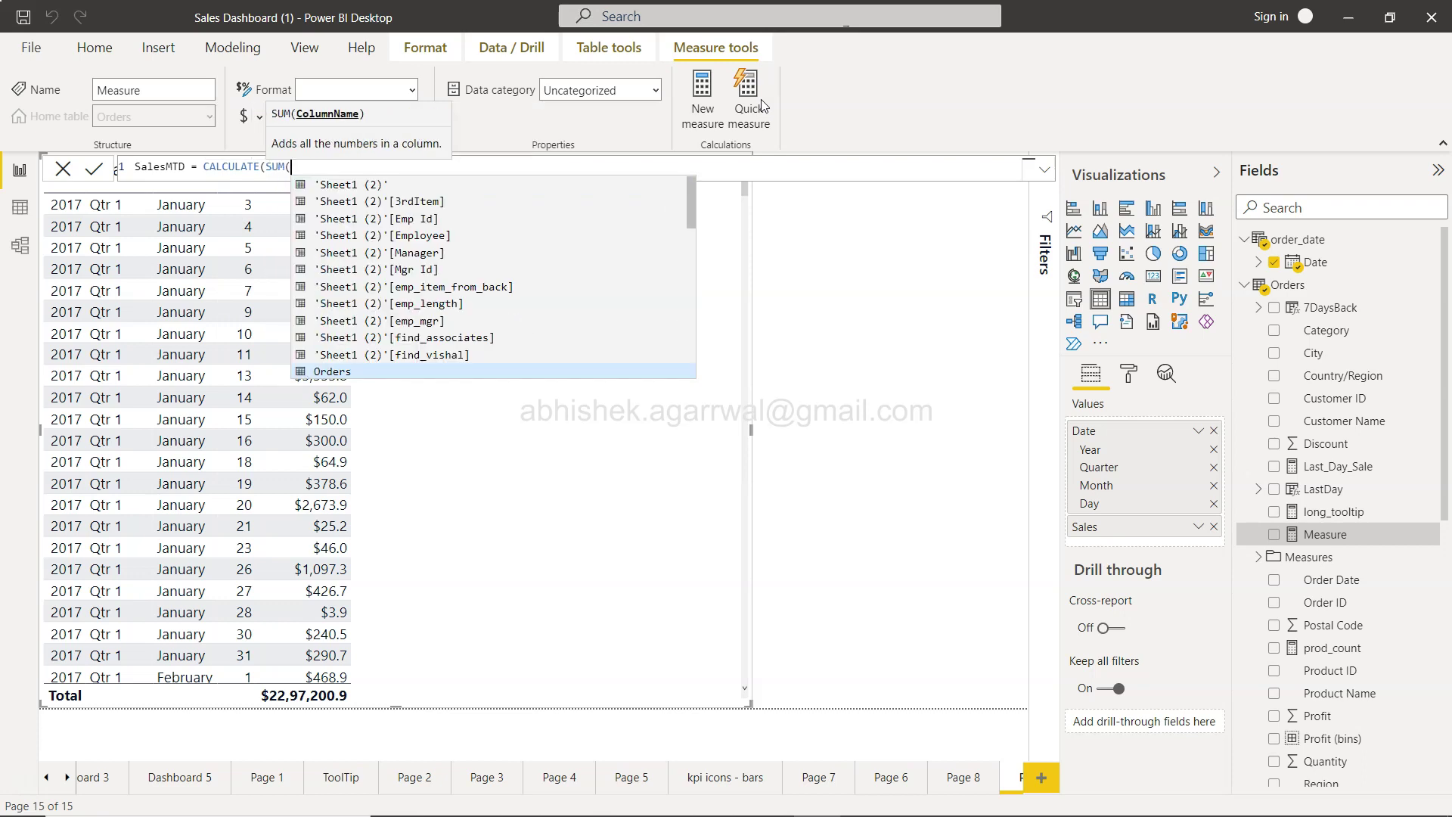
text(sales)
key(Tab)
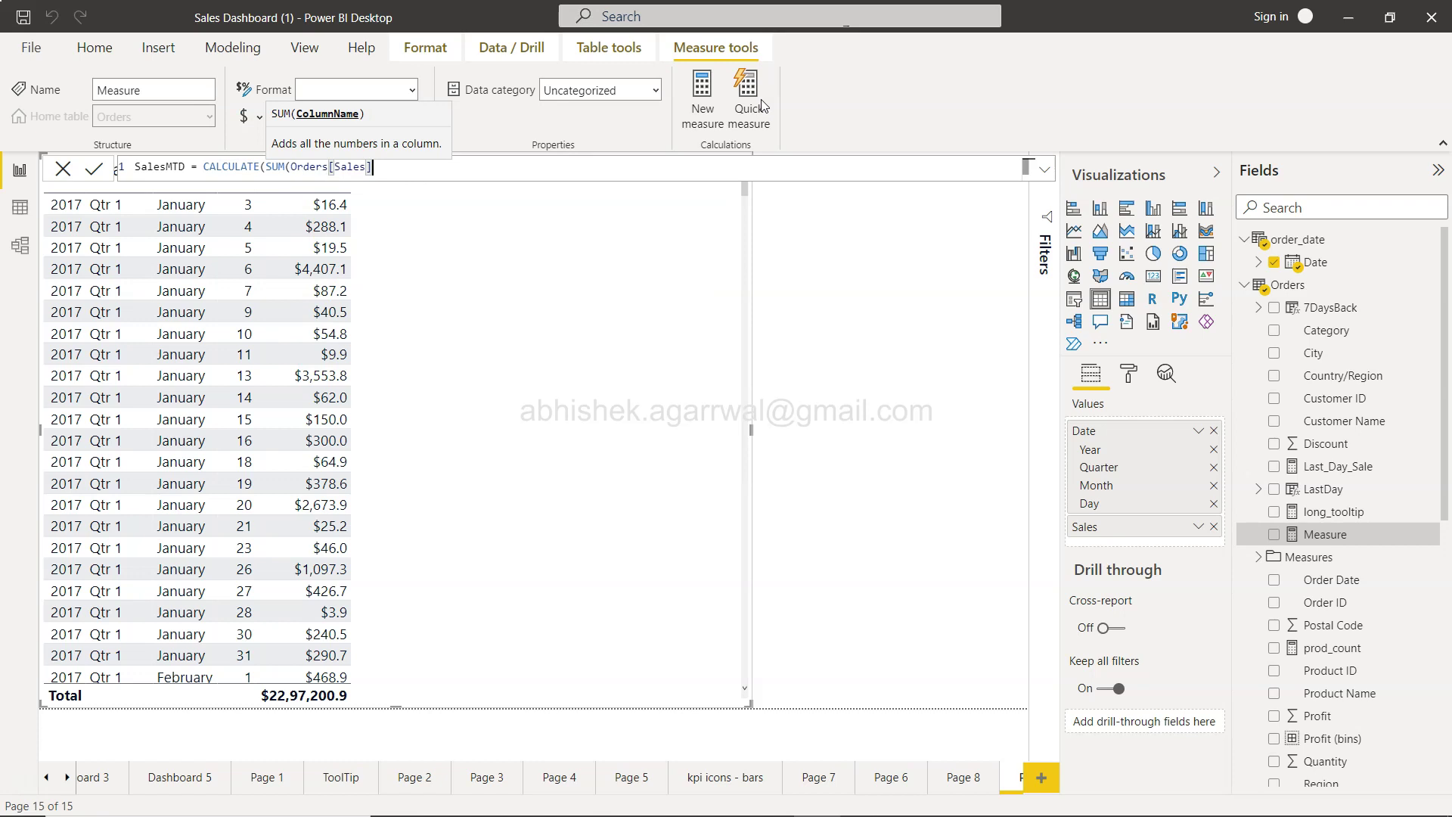
text(),)
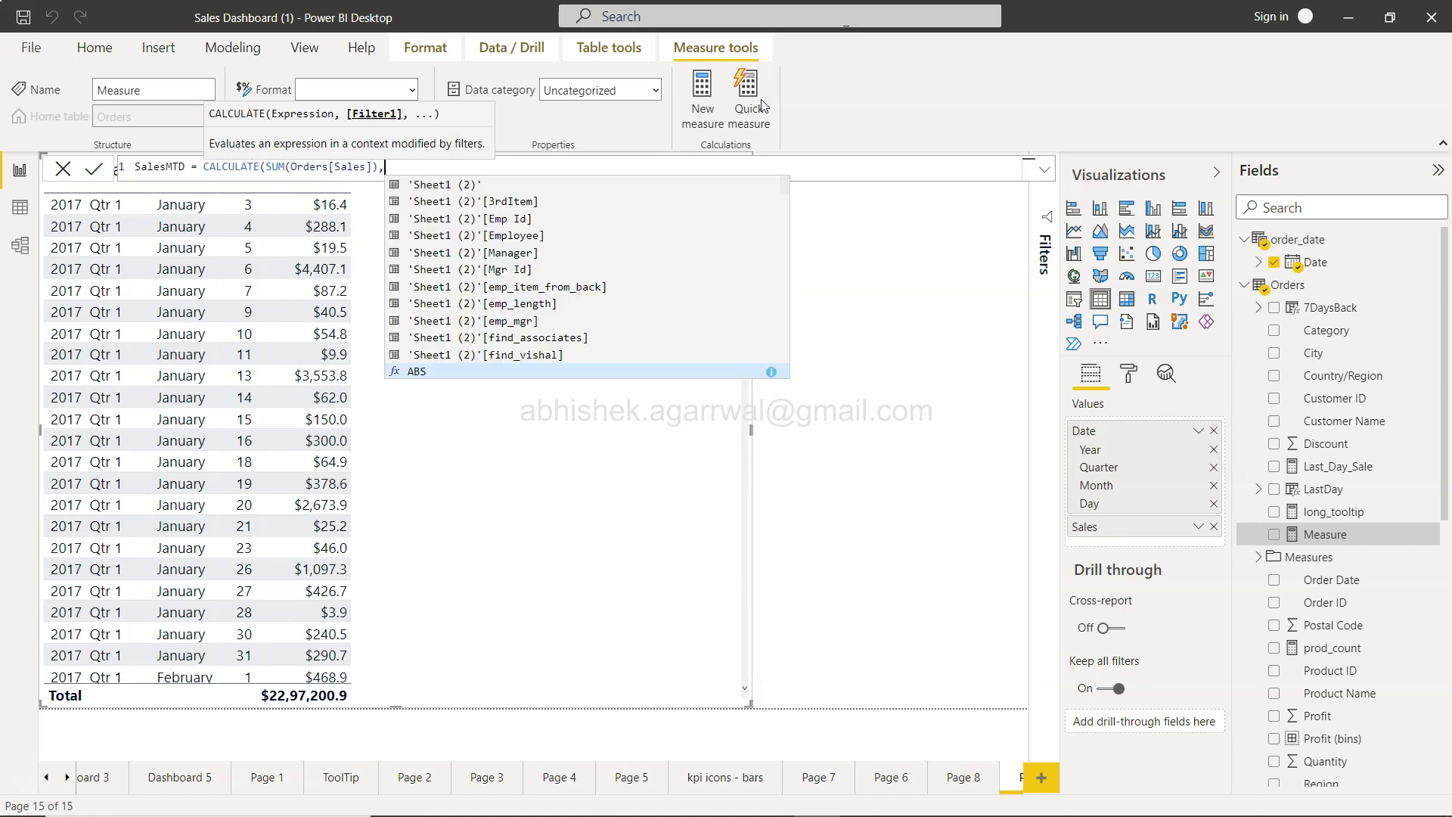
text(datem)
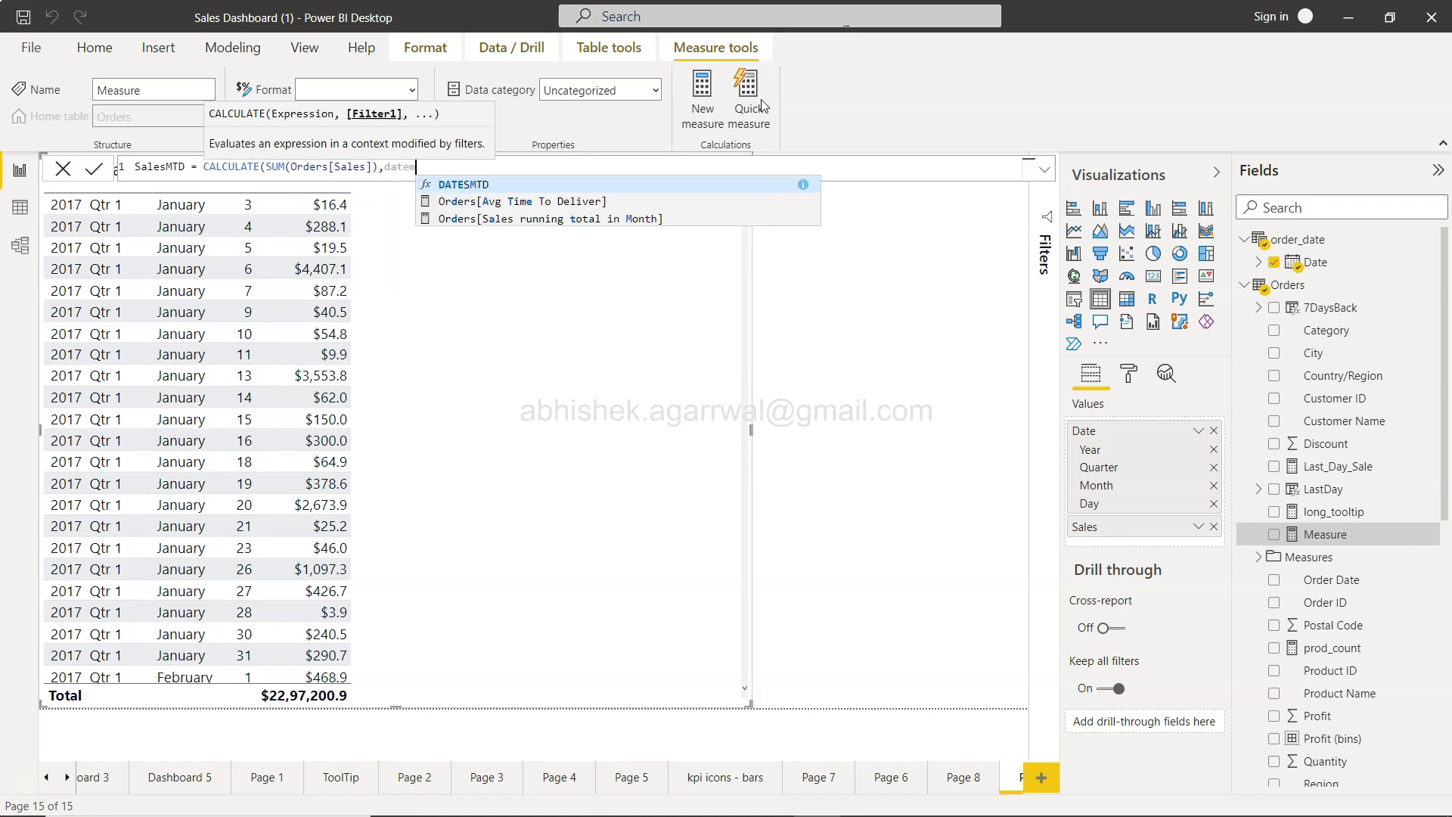
key(Tab)
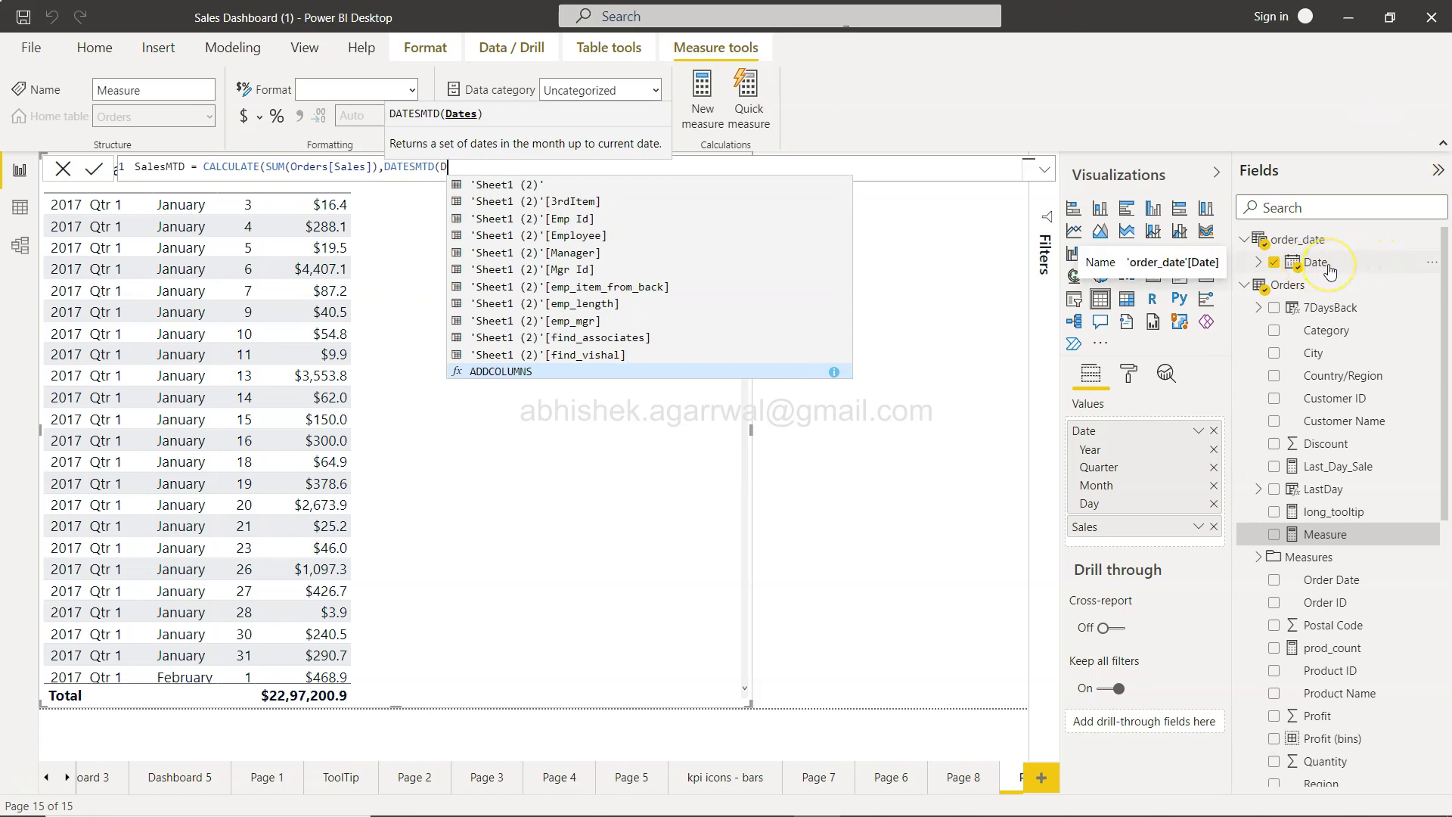
text(Date)
key(Down)
key(Down)
key(Down)
key(Down)
key(Down)
key(Down)
key(Down)
key(Down)
key(Down)
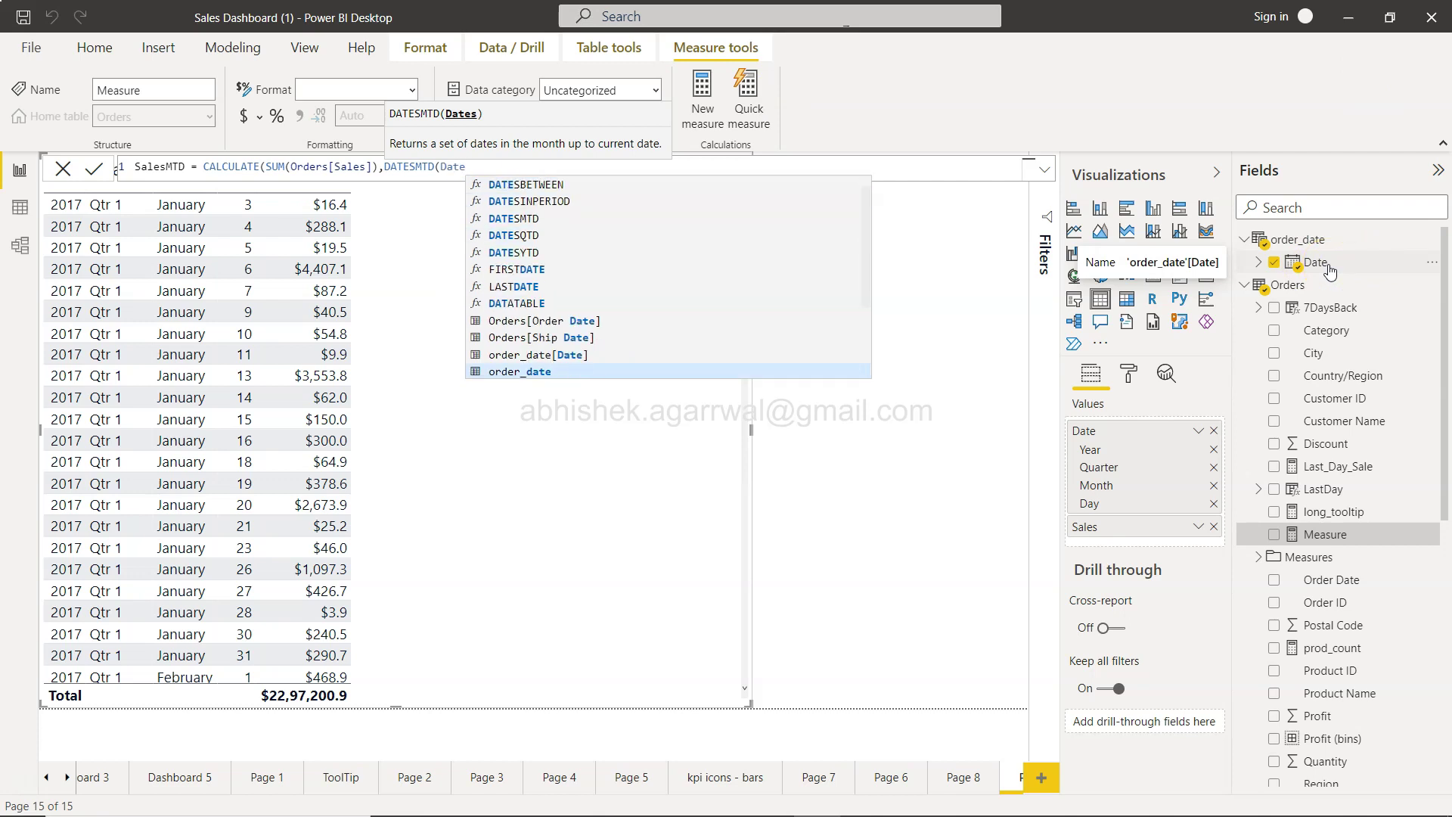
key(Tab)
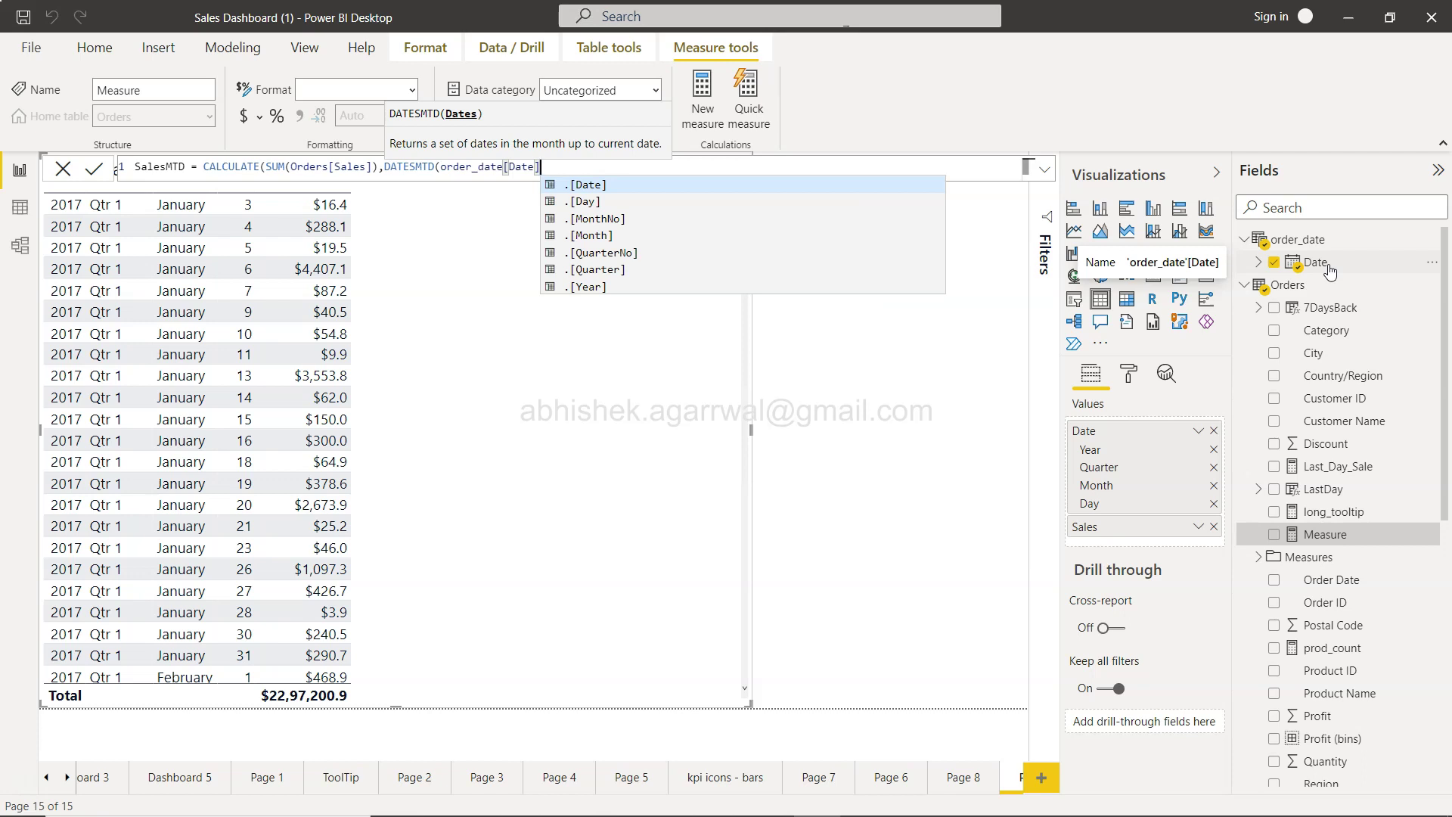
text()))
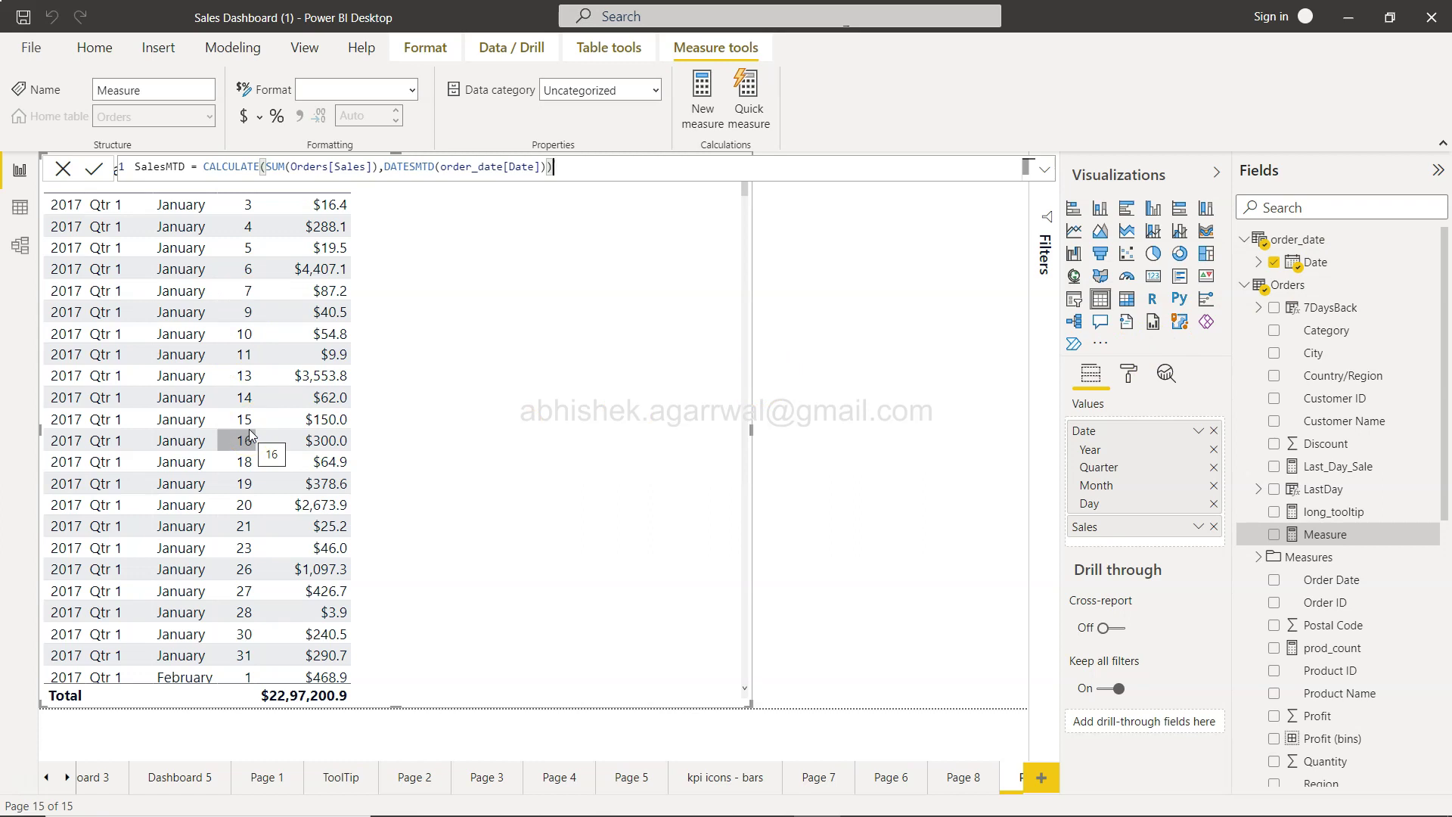
Review days 11 and 13 and the order_date[Date] argument, then commit the SalesMTD measure.
click(247, 363)
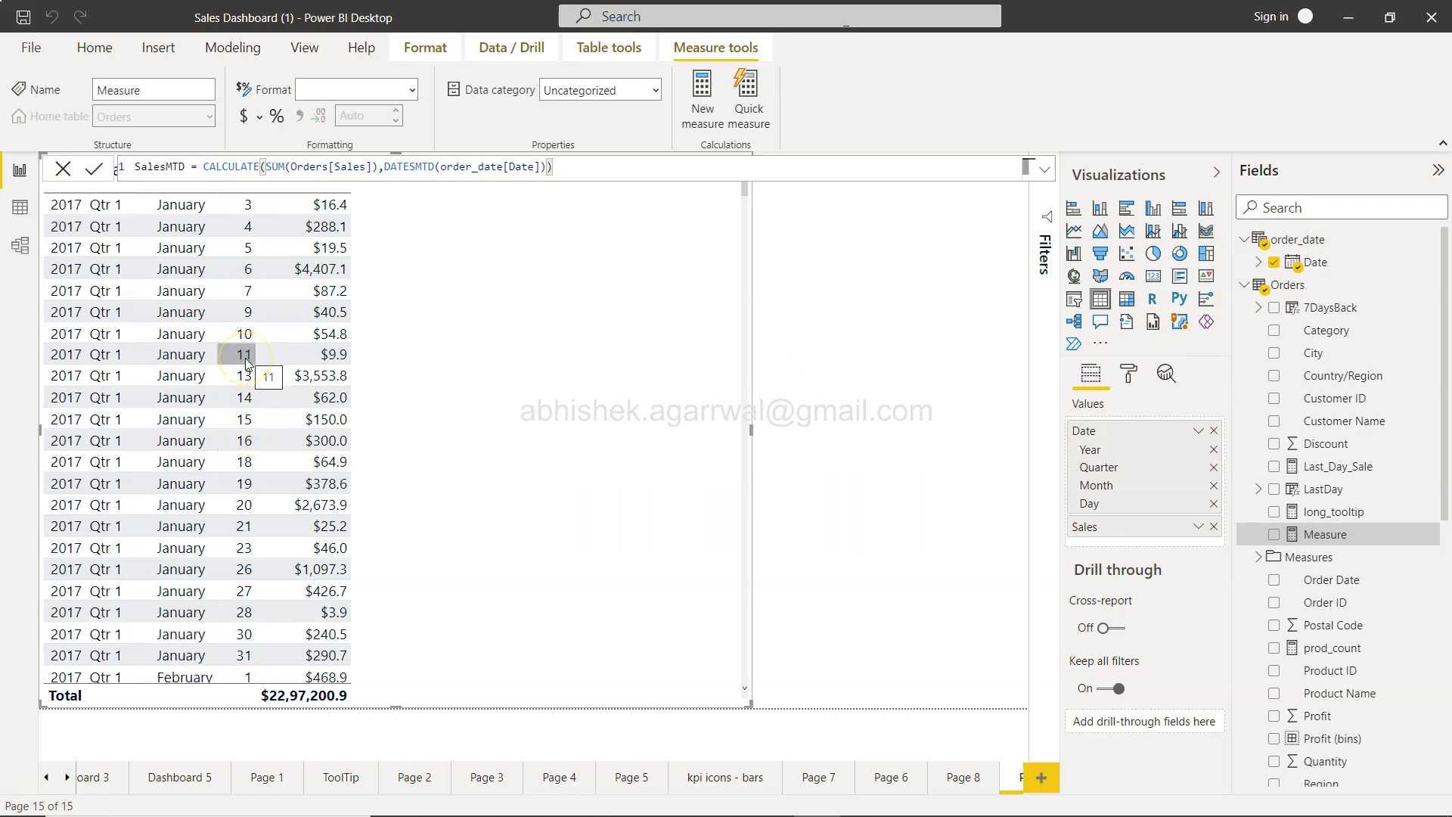
click(247, 385)
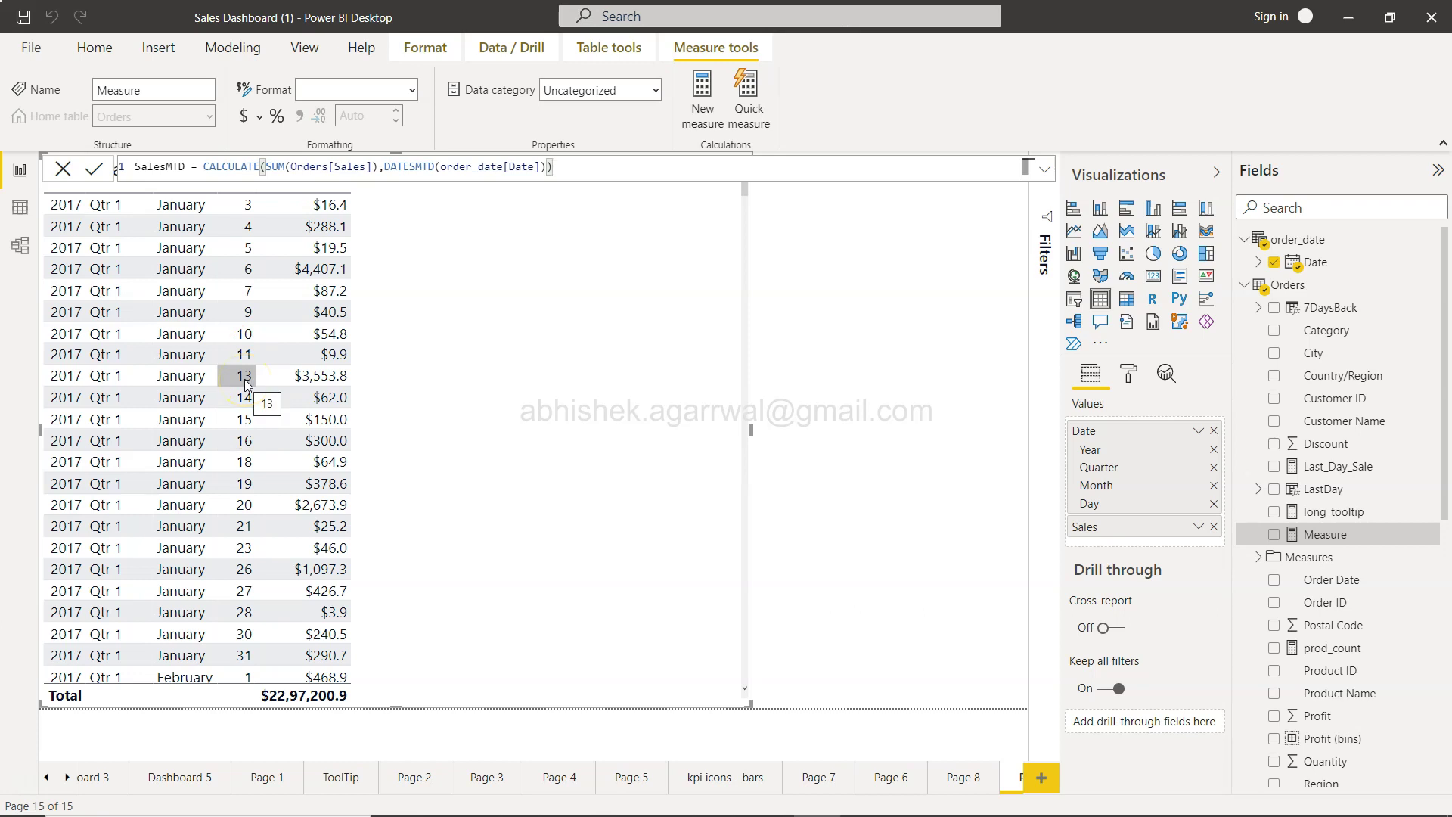
click(246, 380)
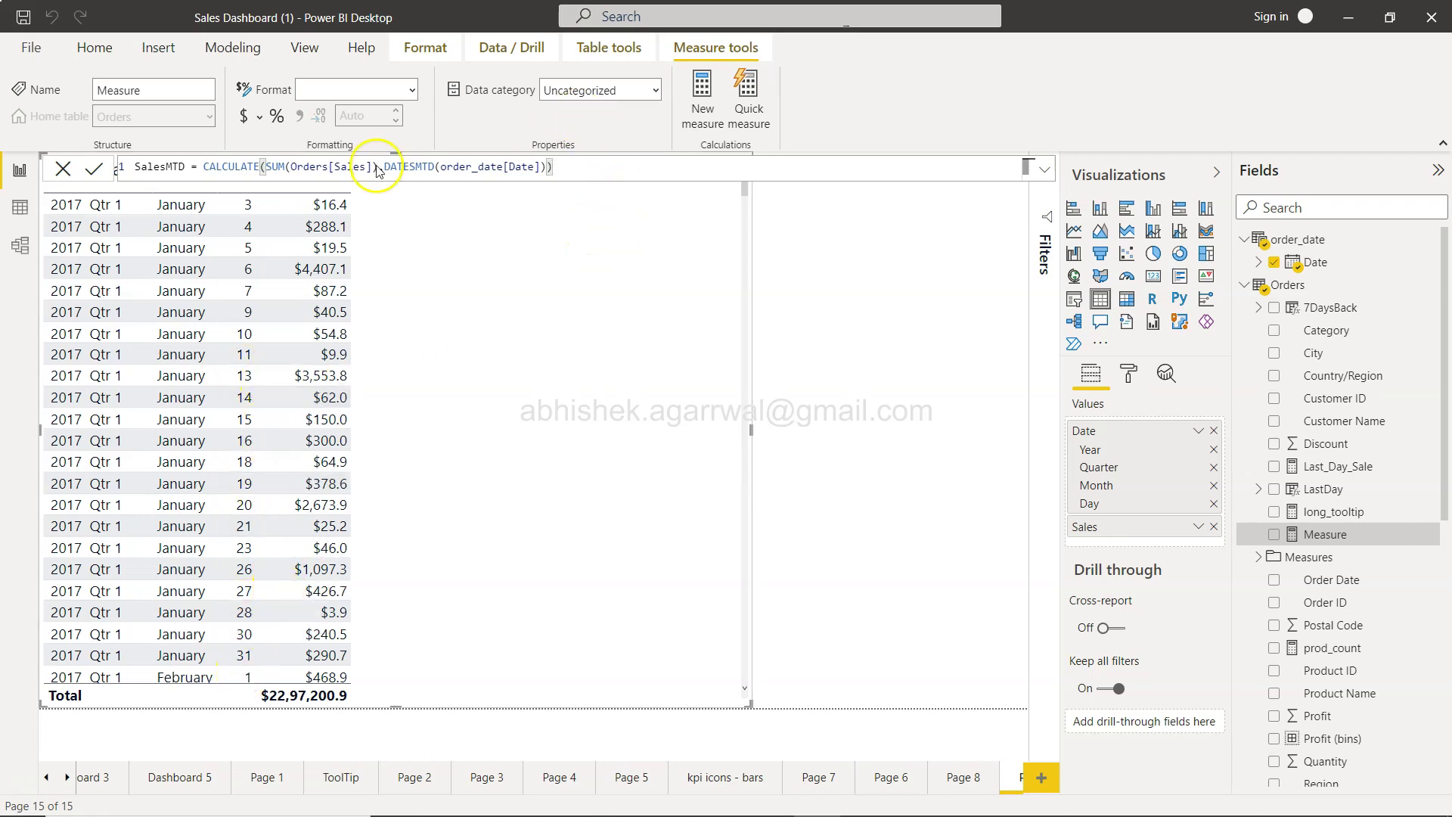
drag(439, 167, 532, 167)
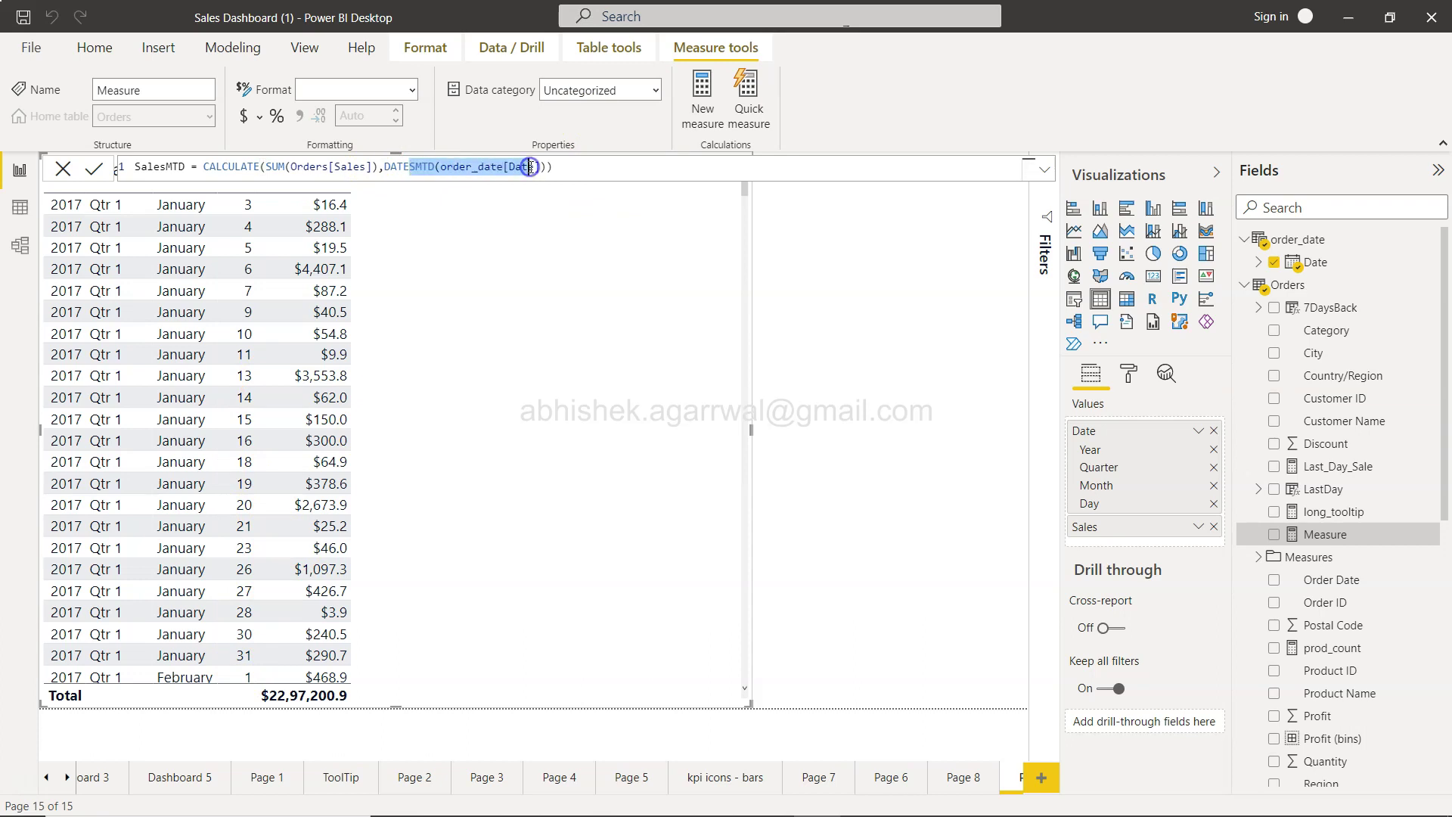
click(530, 167)
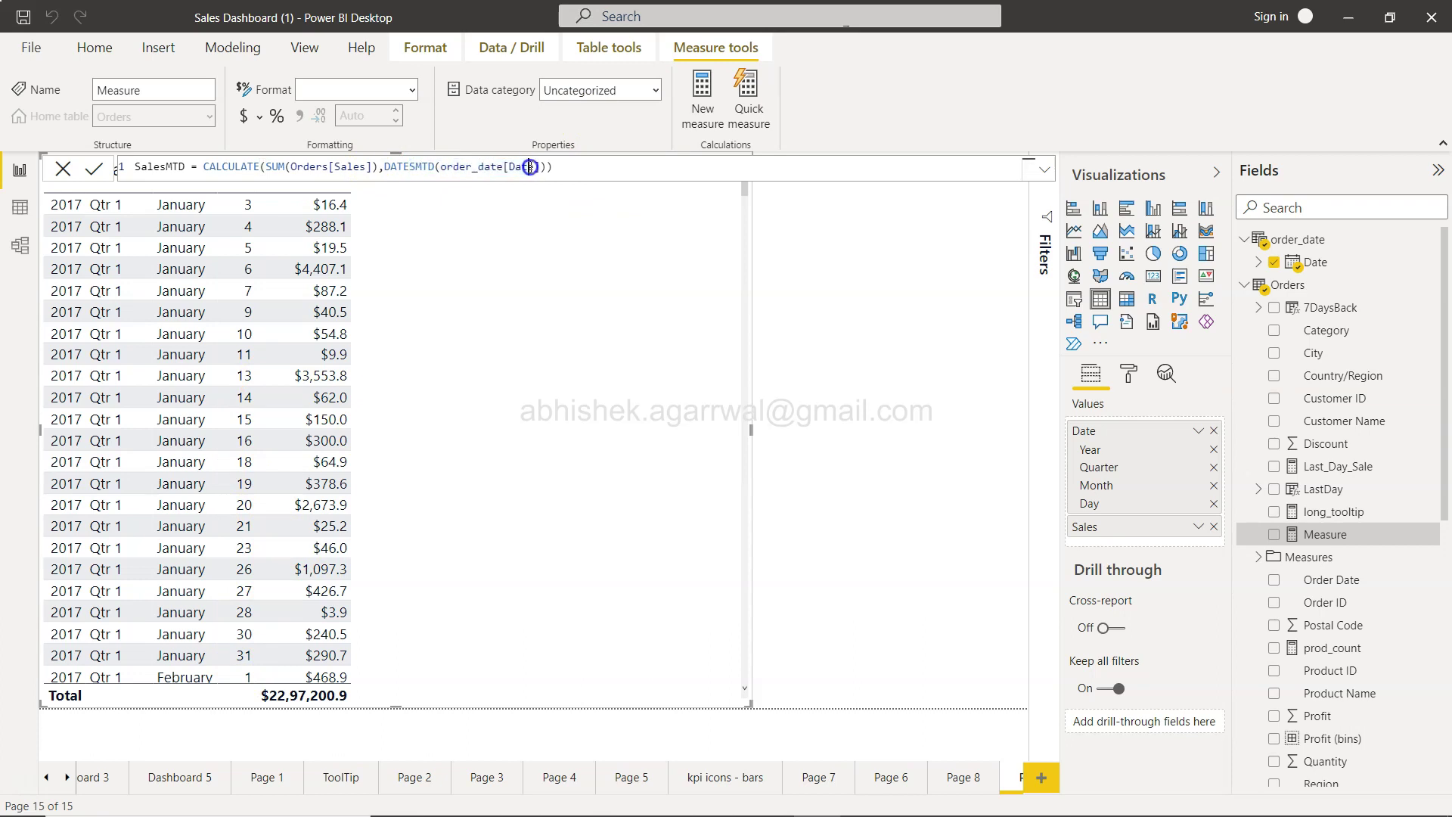
click(93, 171)
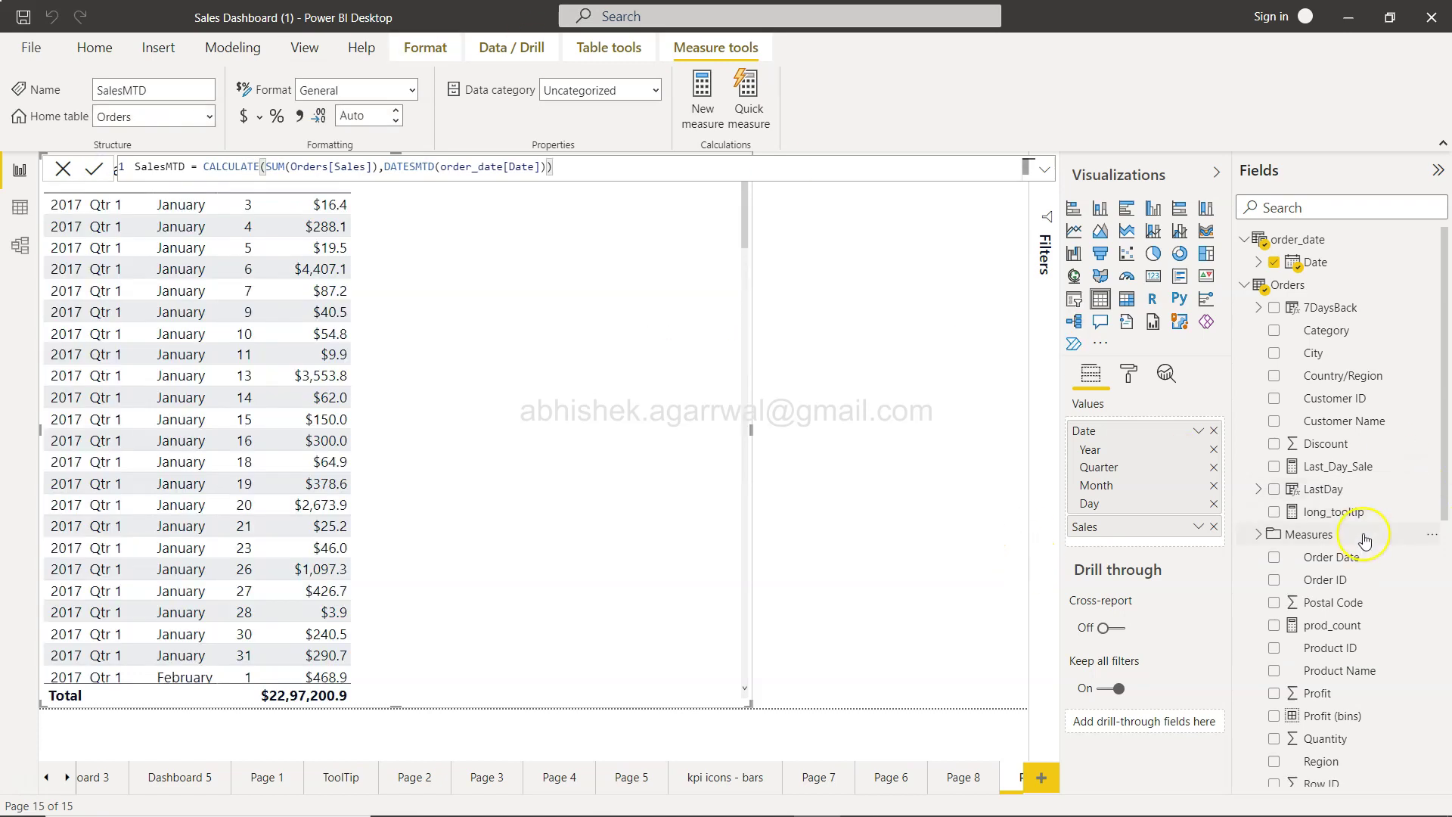
Add SalesMTD to the table beside Sales, totalling 83,829.32.
scroll(1356, 546, down, 6)
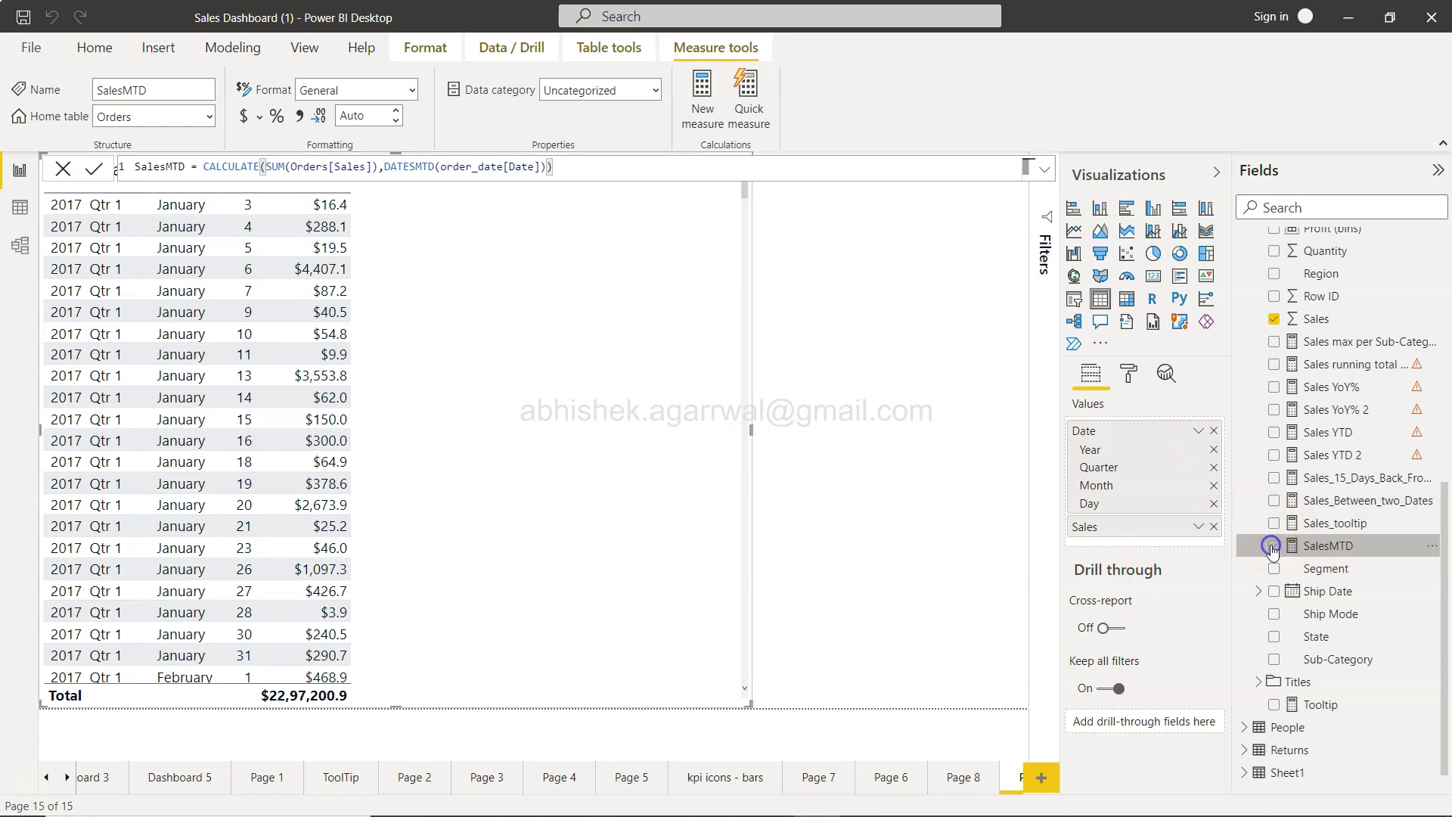
click(1273, 546)
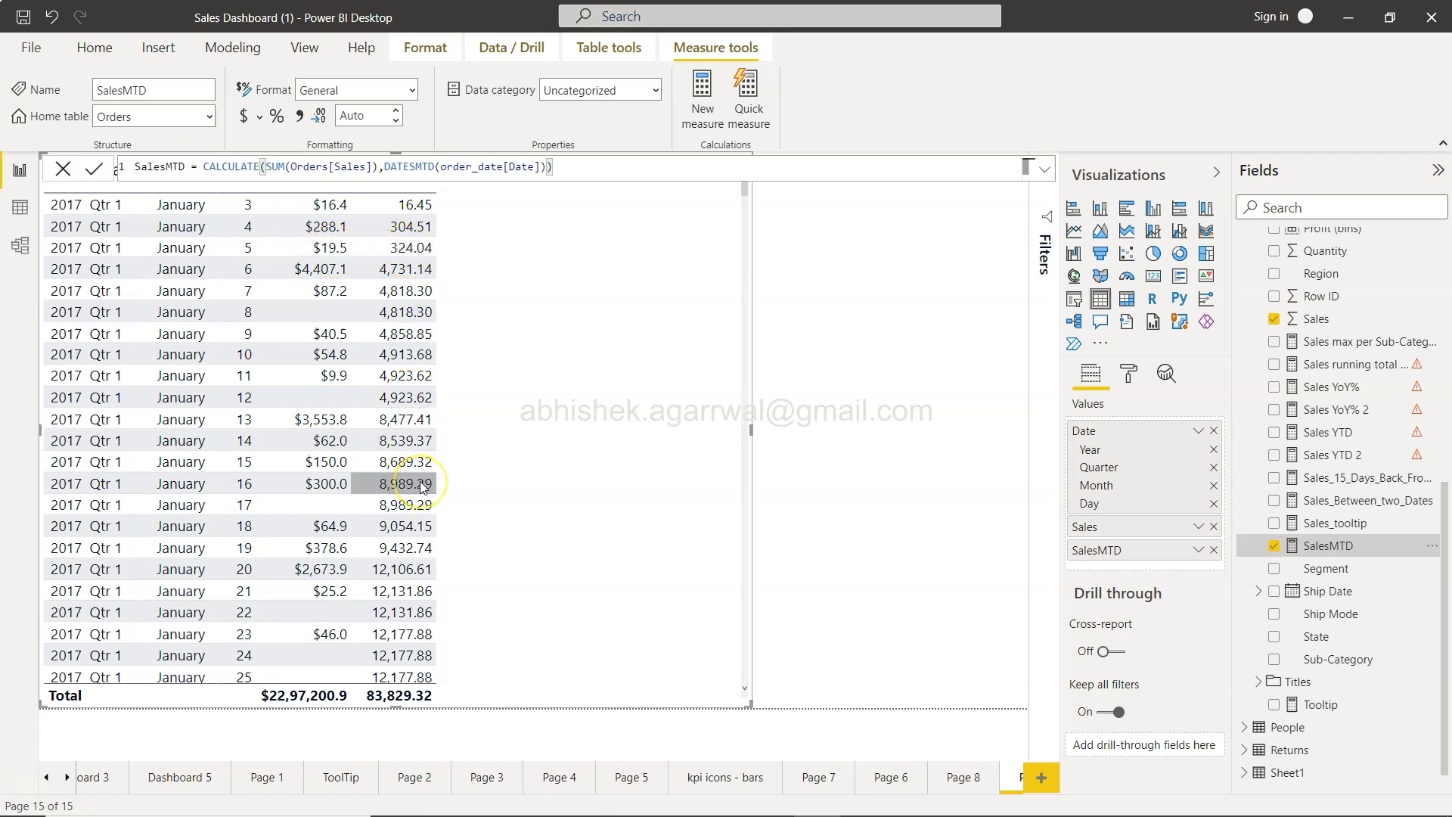
scroll(422, 487, down, 3)
scroll(422, 488, up, 3)
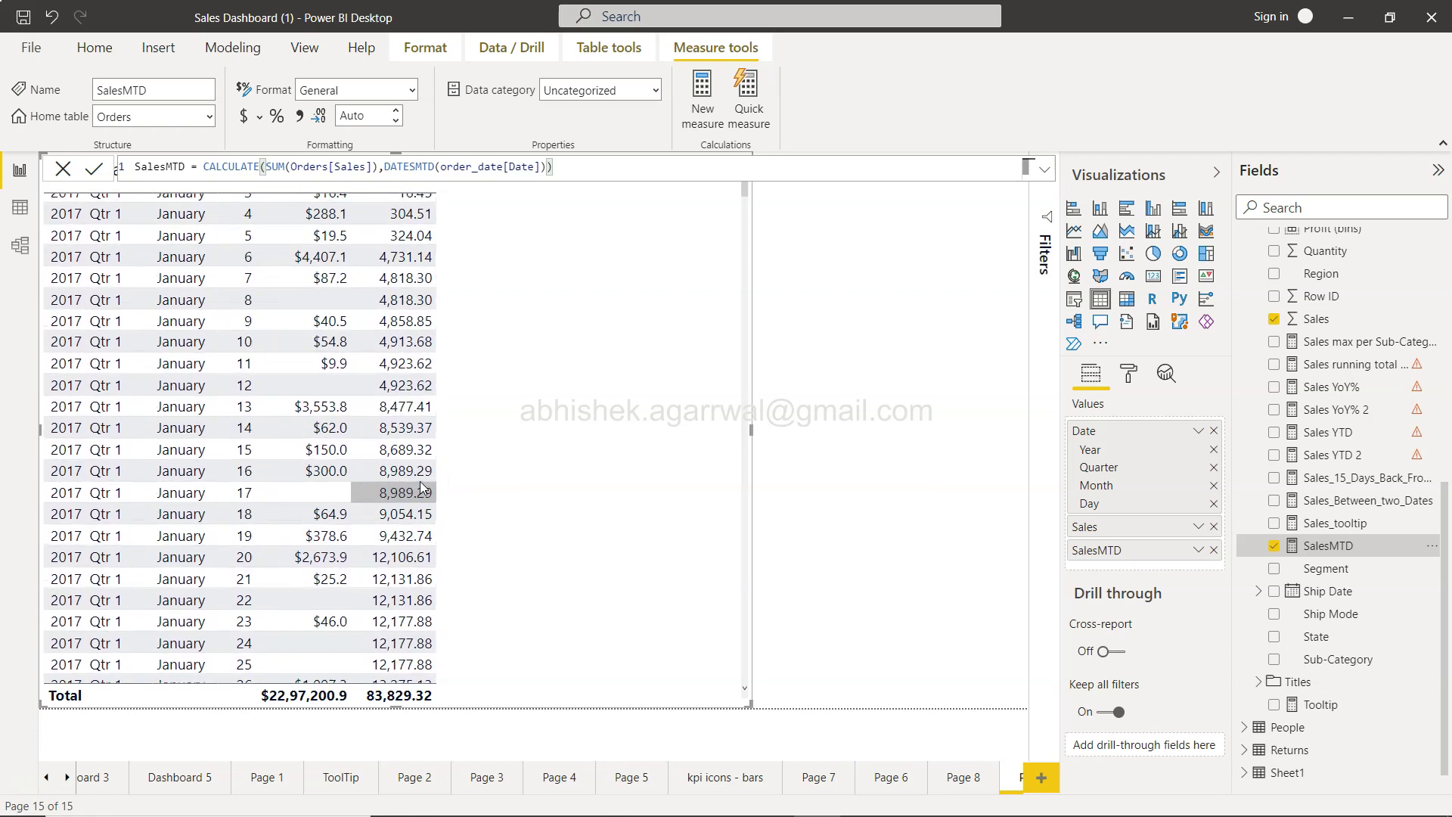
click(250, 387)
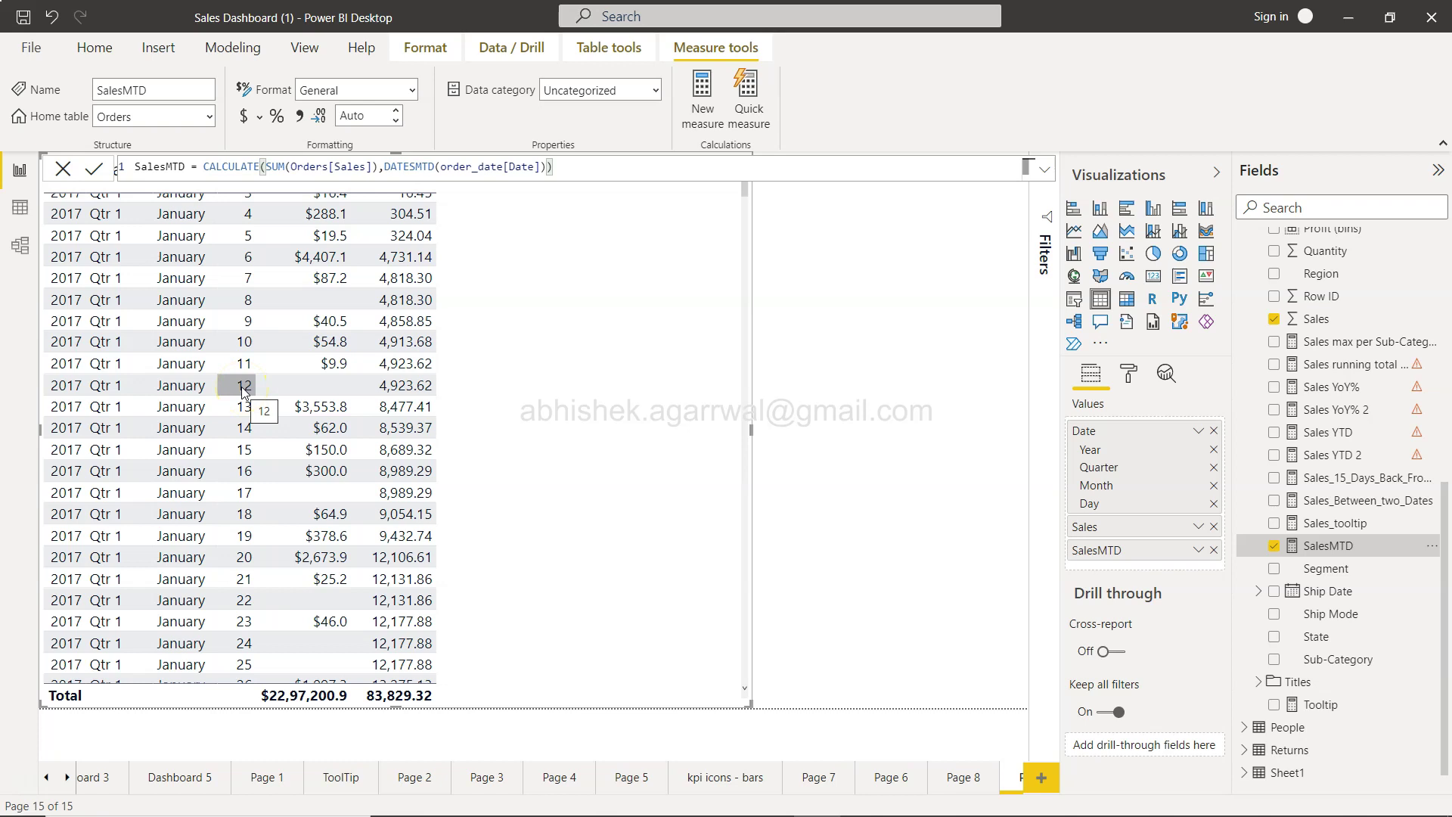
click(250, 391)
click(408, 403)
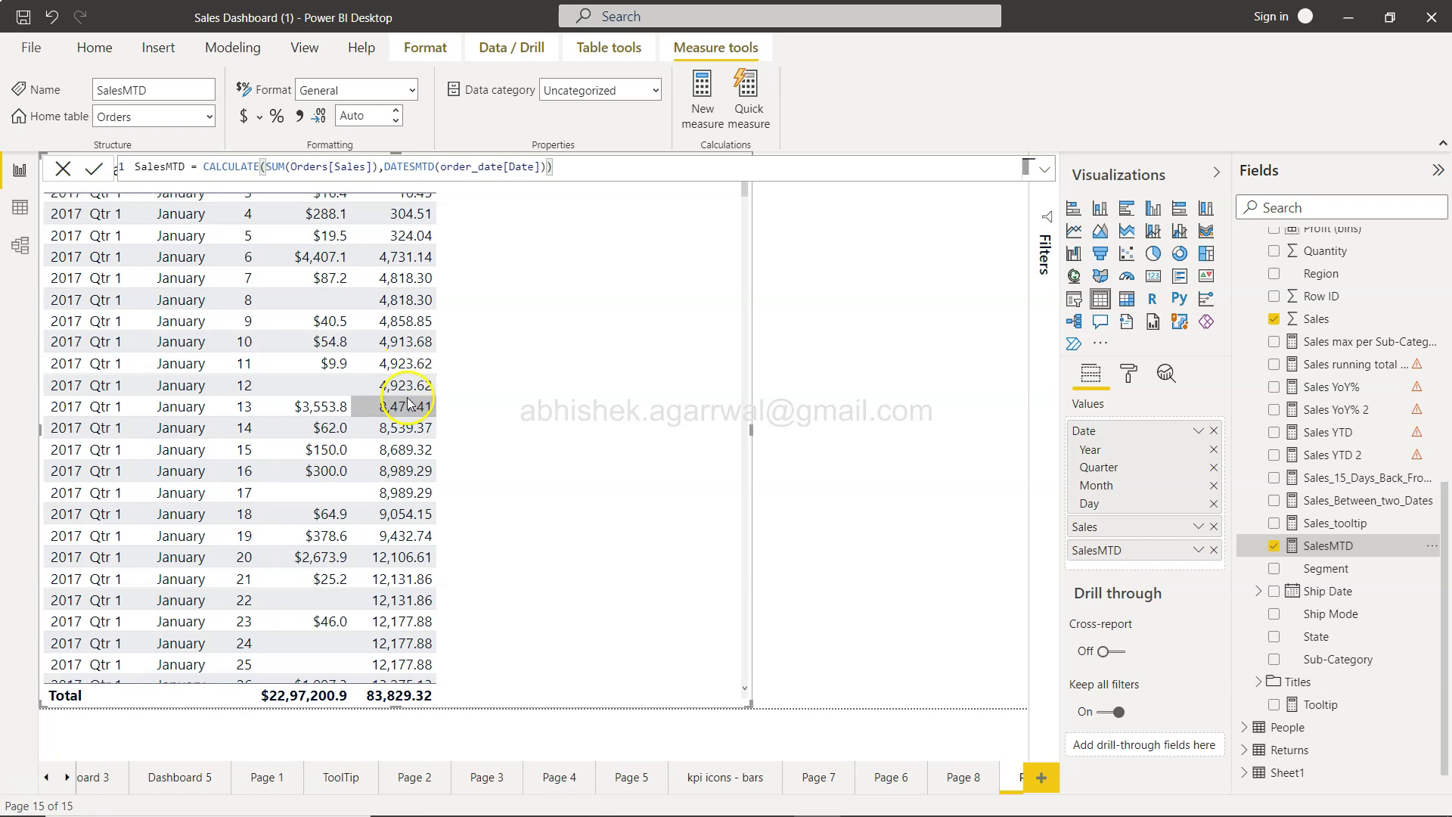
scroll(414, 401, down, 2)
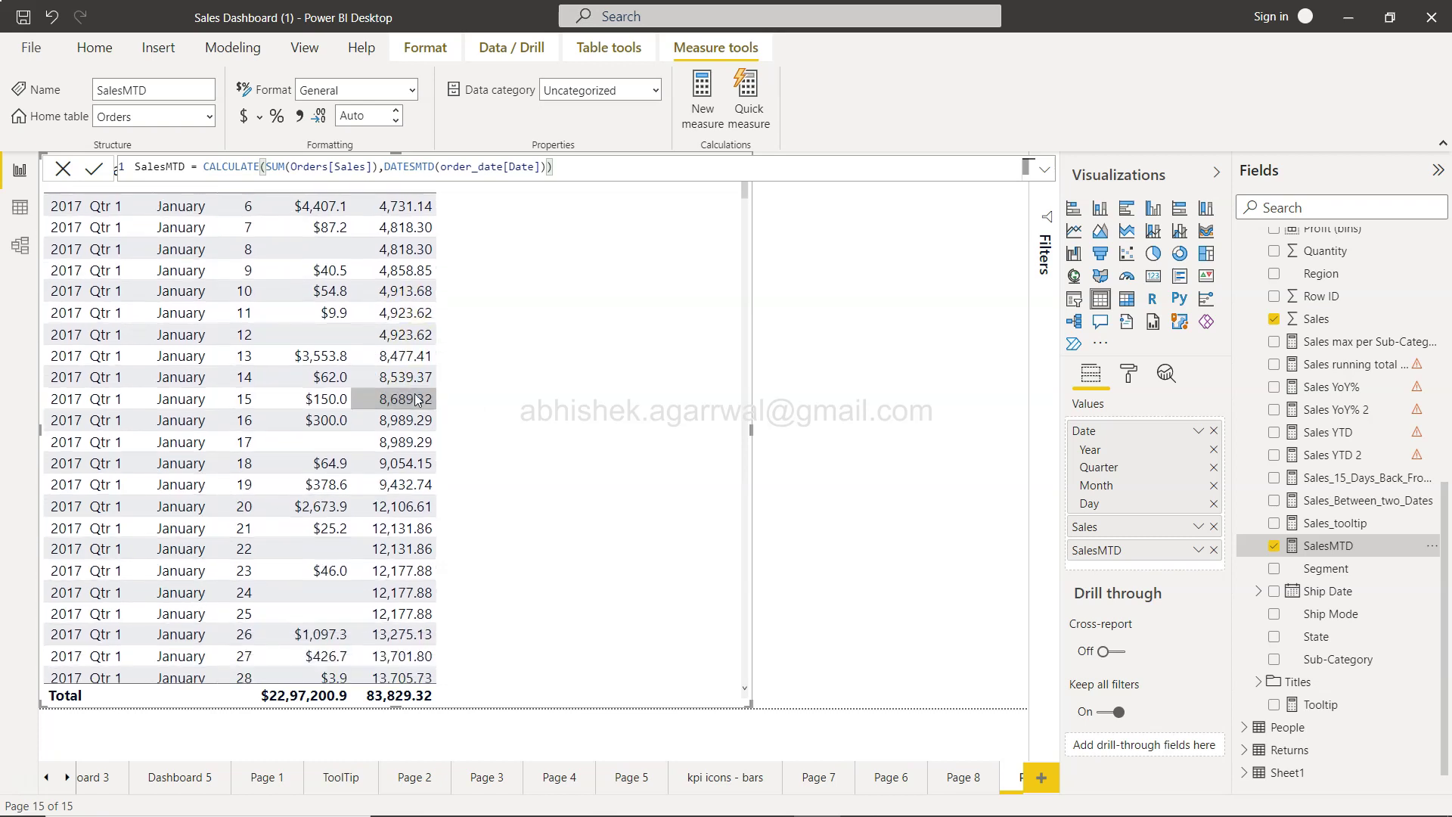
scroll(415, 401, down, 2)
scroll(415, 394, down, 3)
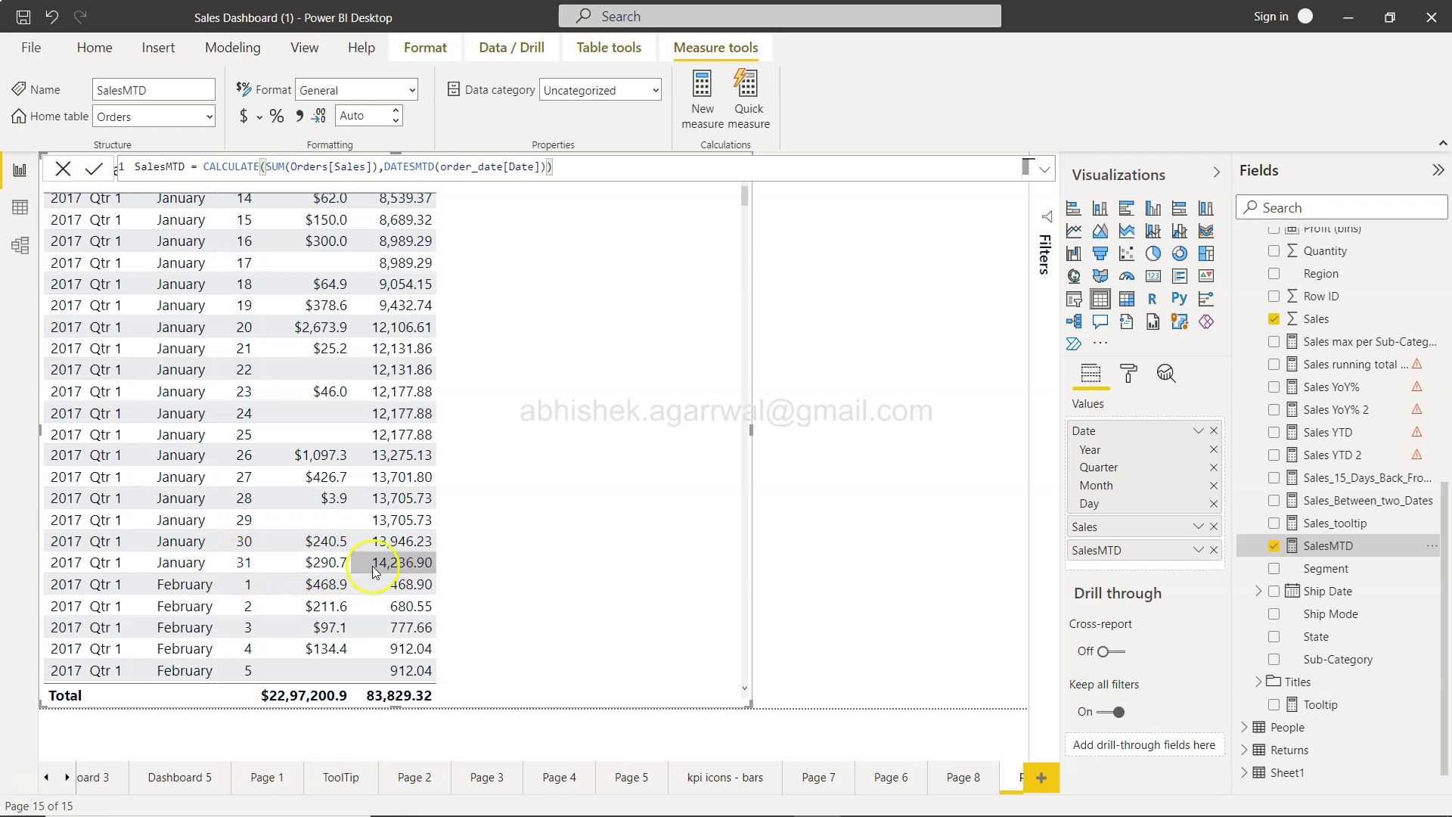
scroll(401, 568, down, 3)
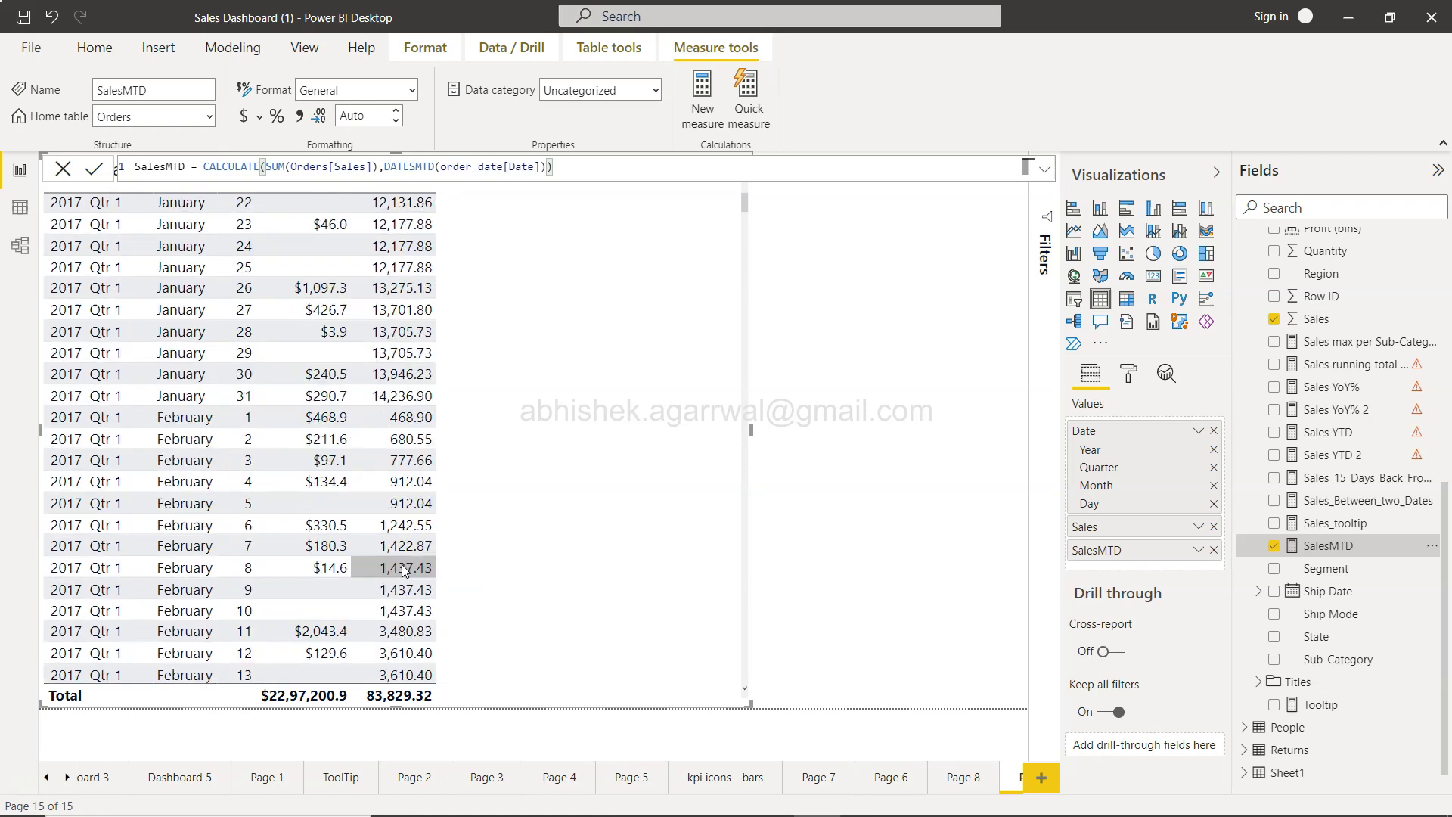